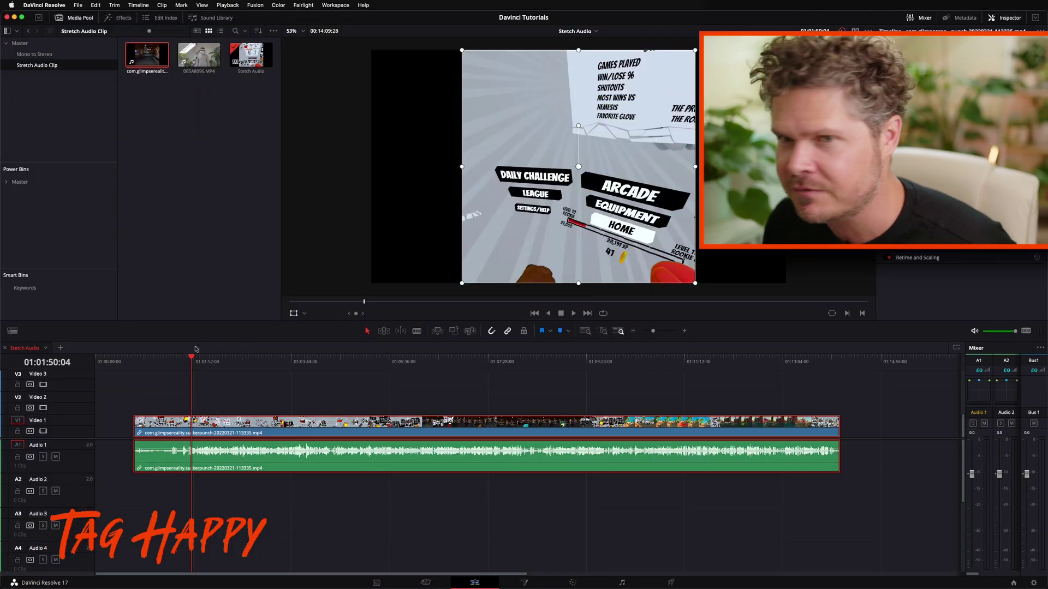
Scrub to the match start screen, select the linked gameplay clip, and switch to Fairlight with Shift+7.
click(187, 228)
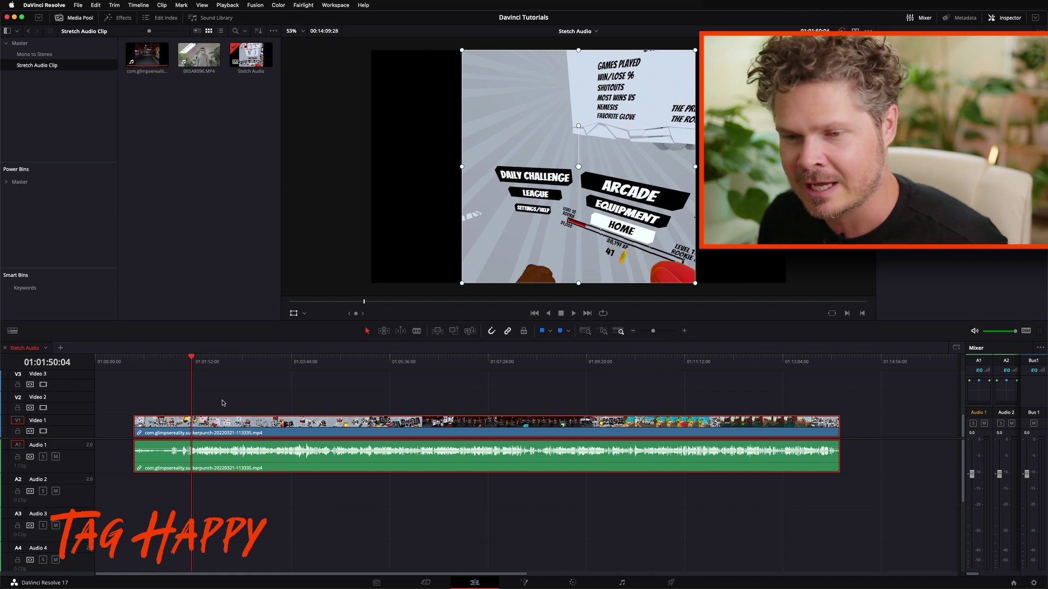
drag(224, 360, 400, 360)
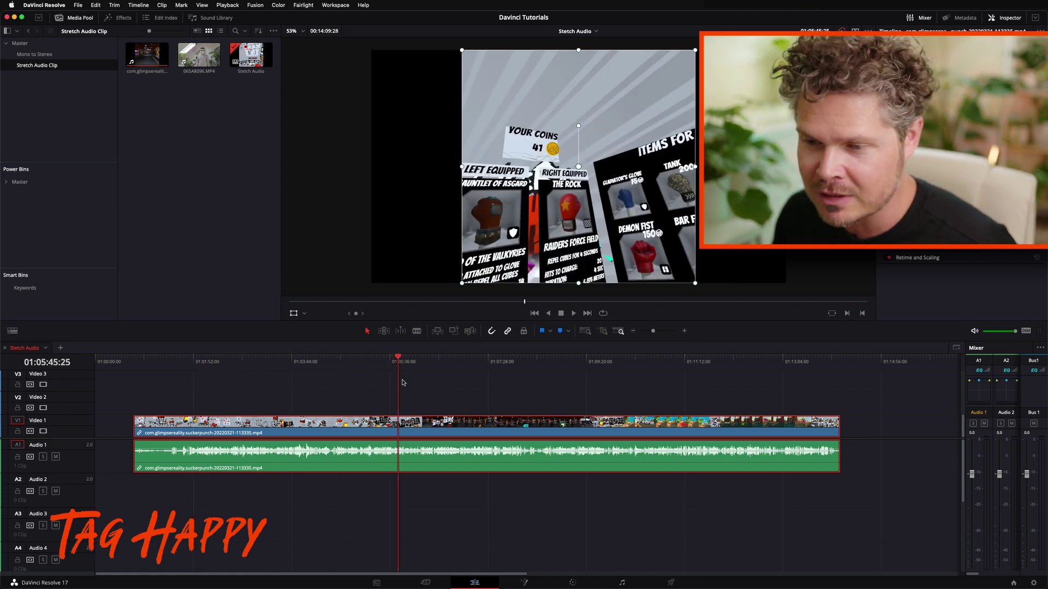
drag(412, 365, 459, 367)
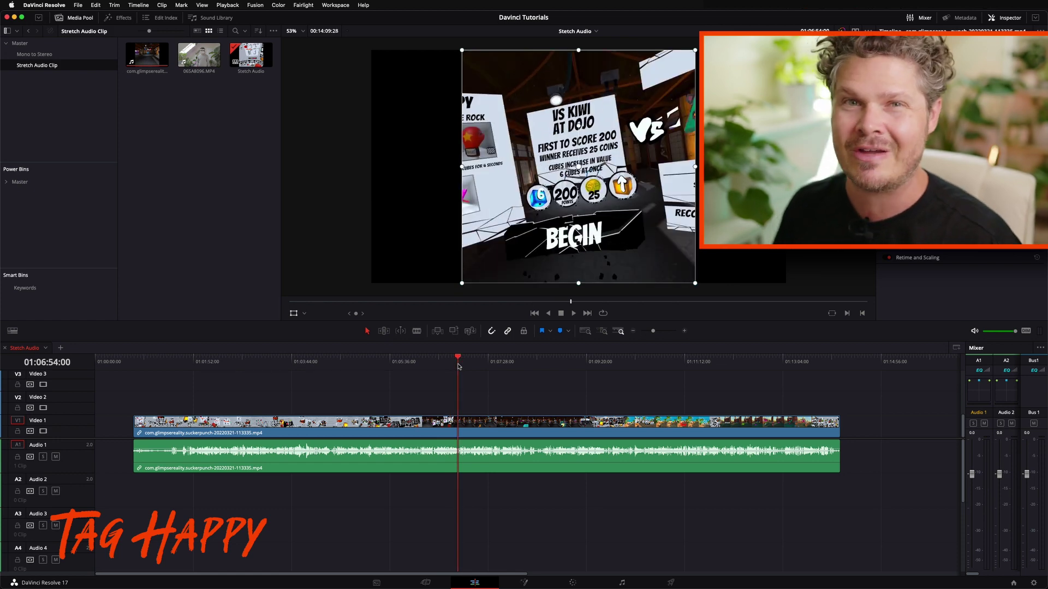
click(496, 462)
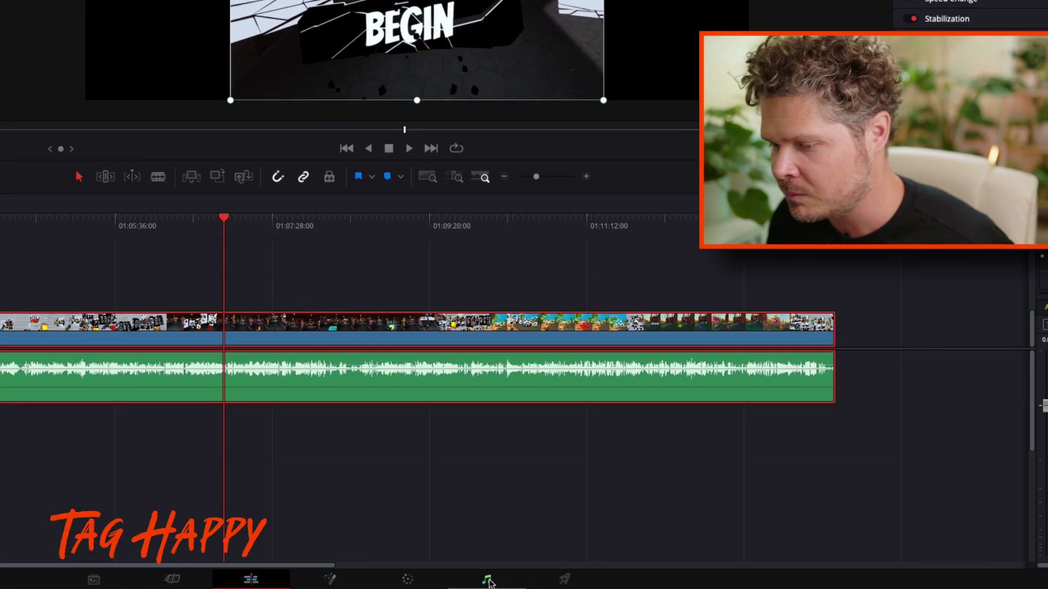
key(shift+7)
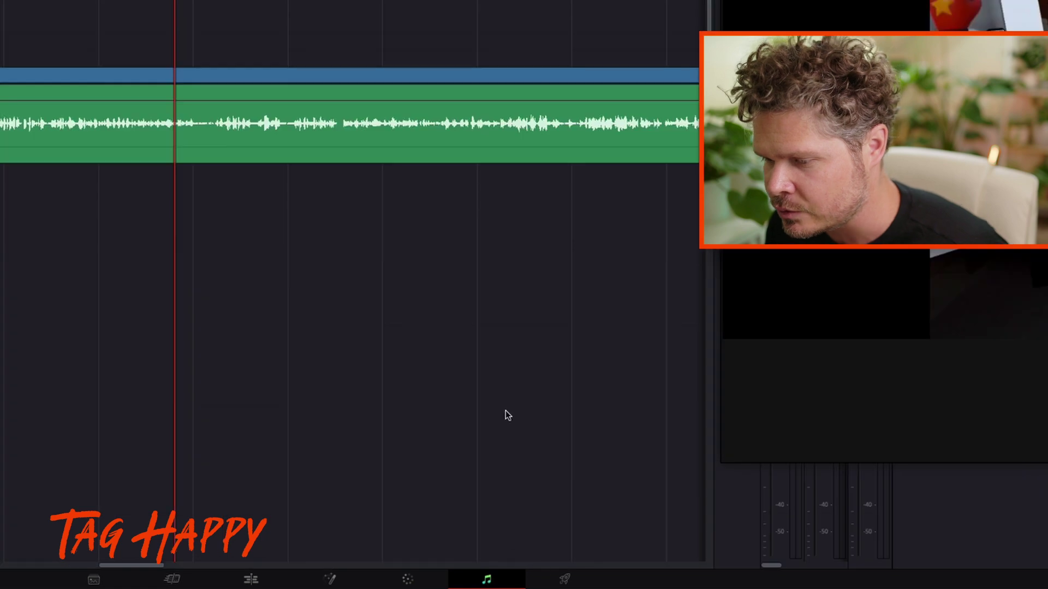
Zoom in near the end of the gameplay audio clip and enable Elastic Wave from its context menu.
click(90, 142)
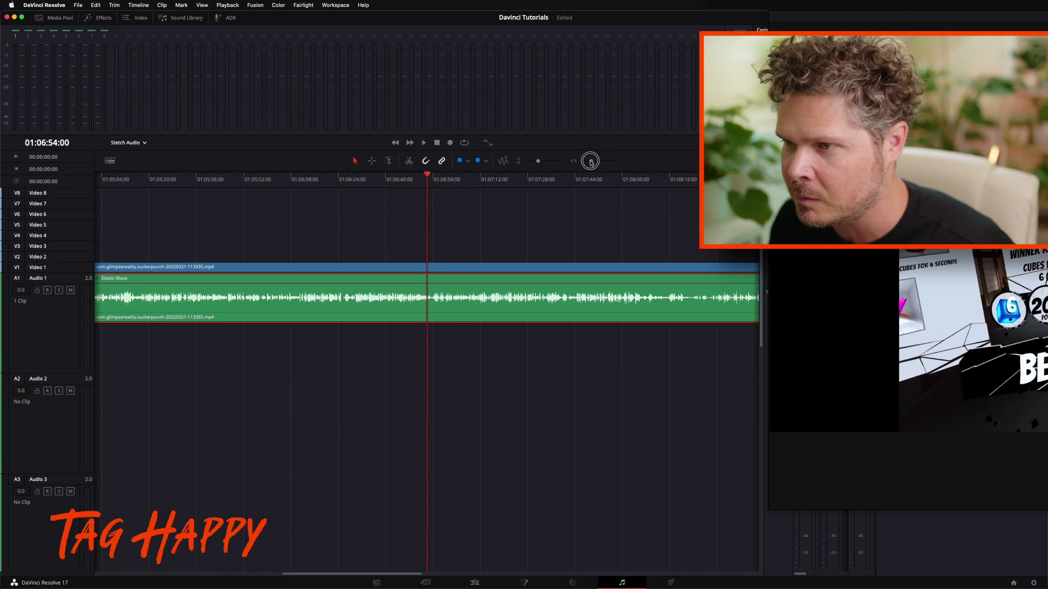
drag(598, 161, 590, 160)
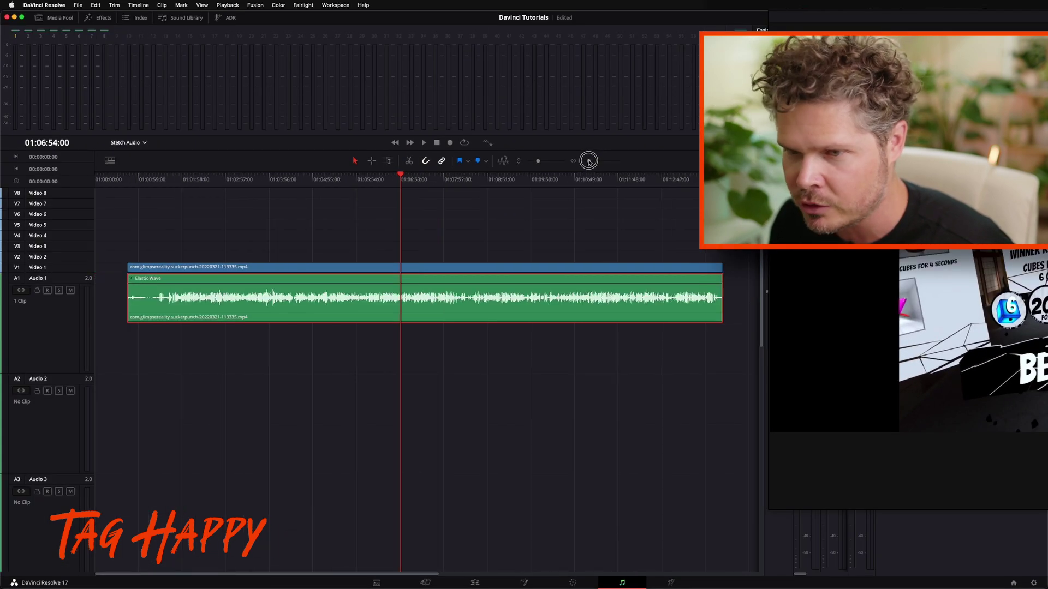
click(660, 180)
drag(661, 181, 714, 180)
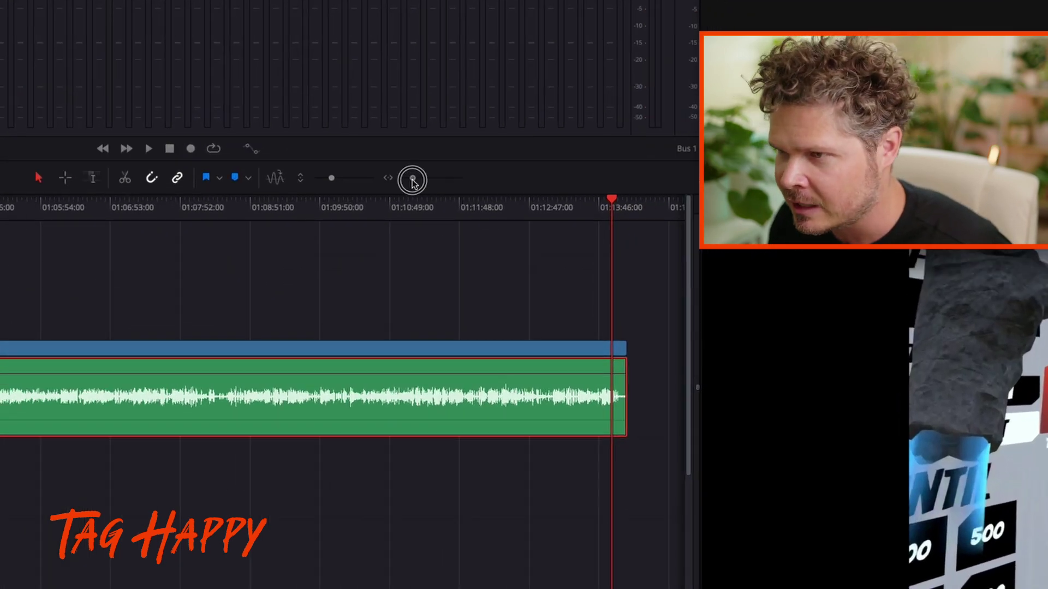
drag(499, 169, 509, 172)
scroll(260, 271, right, 5)
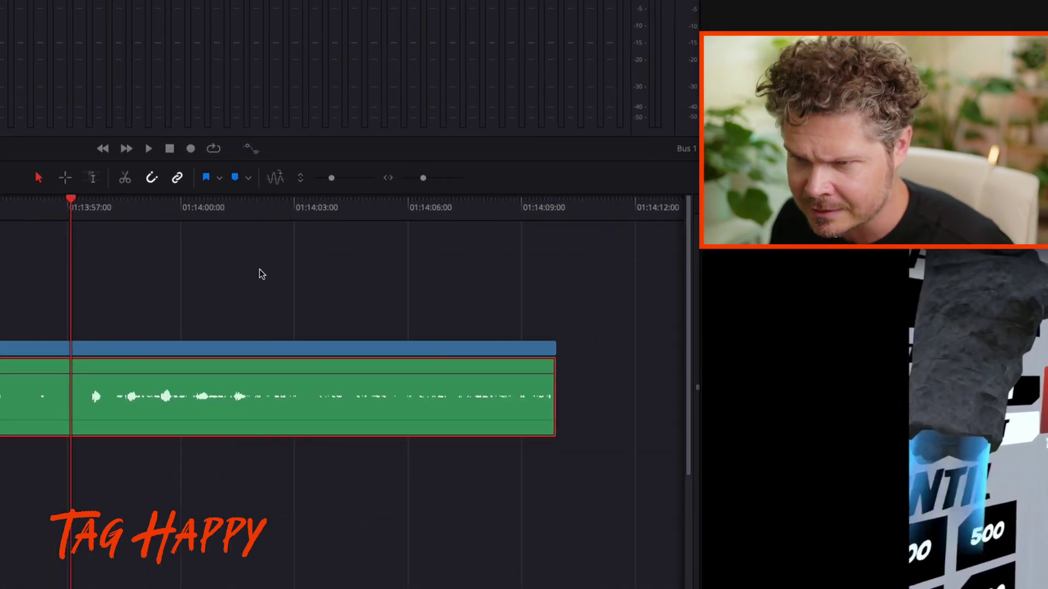
click(184, 417)
right_click(402, 163)
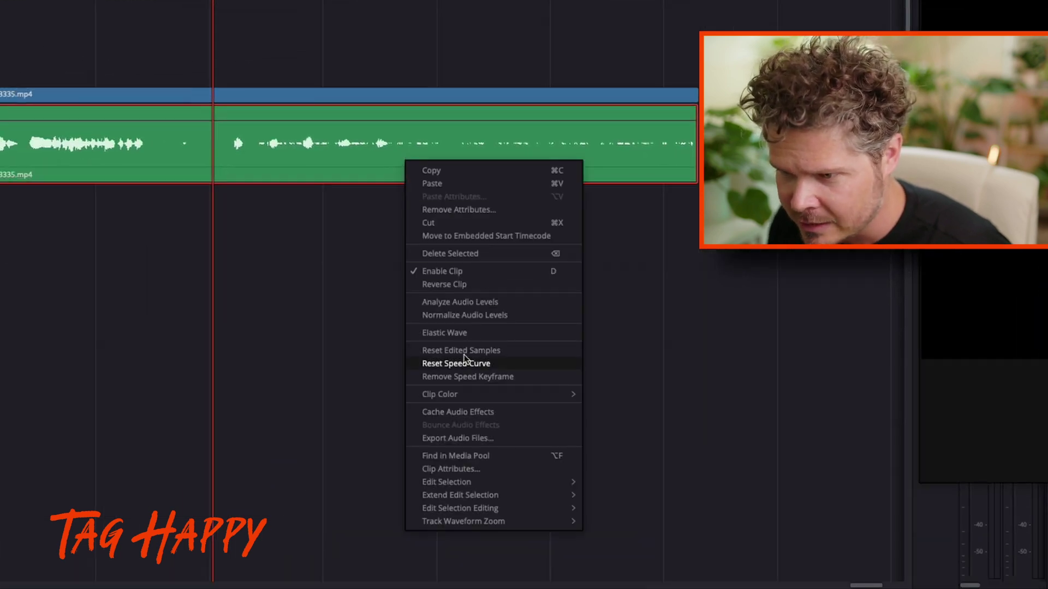
click(463, 335)
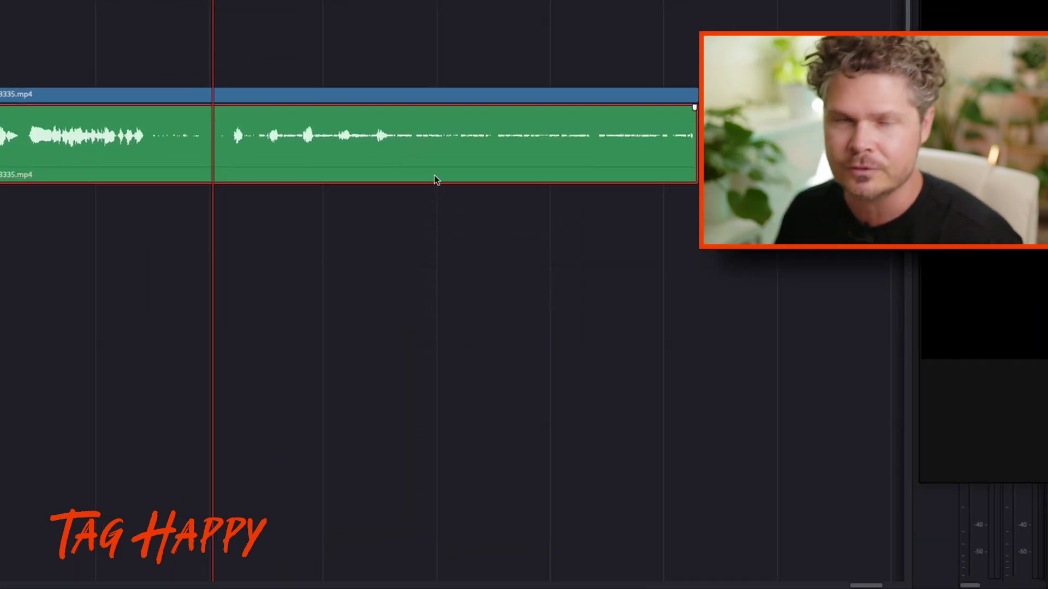
right_click(443, 175)
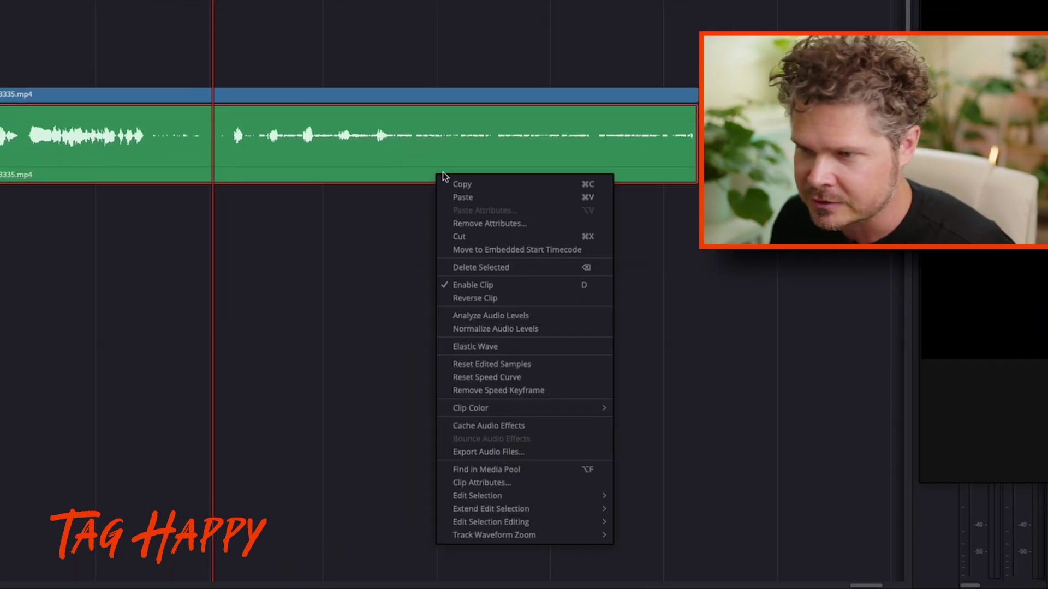
click(505, 347)
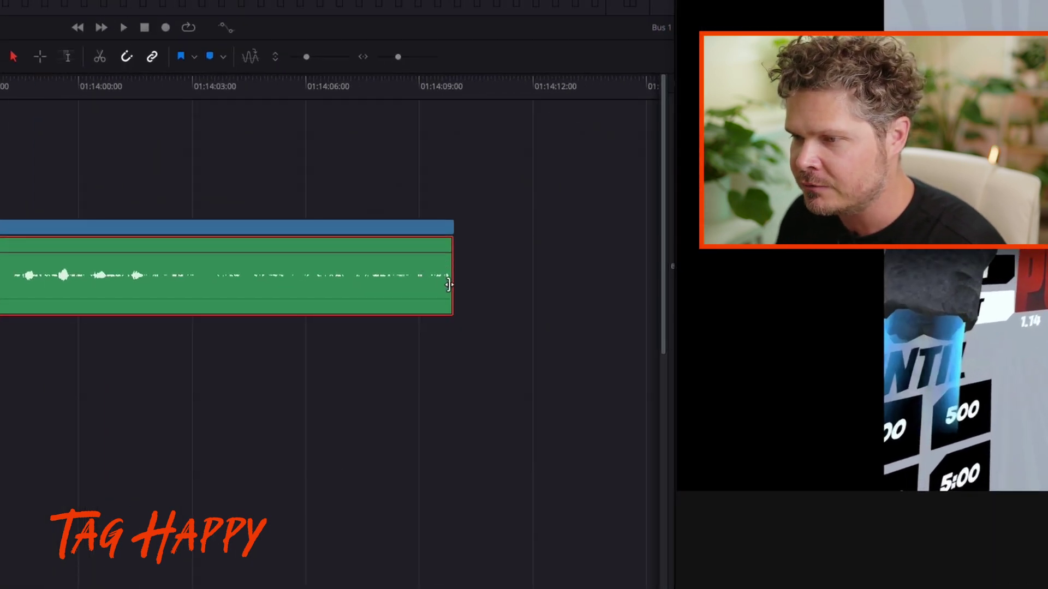
mouse_move(449, 284)
mouse_down()
mouse_move(129, 294)
mouse_move(457, 292)
mouse_up()
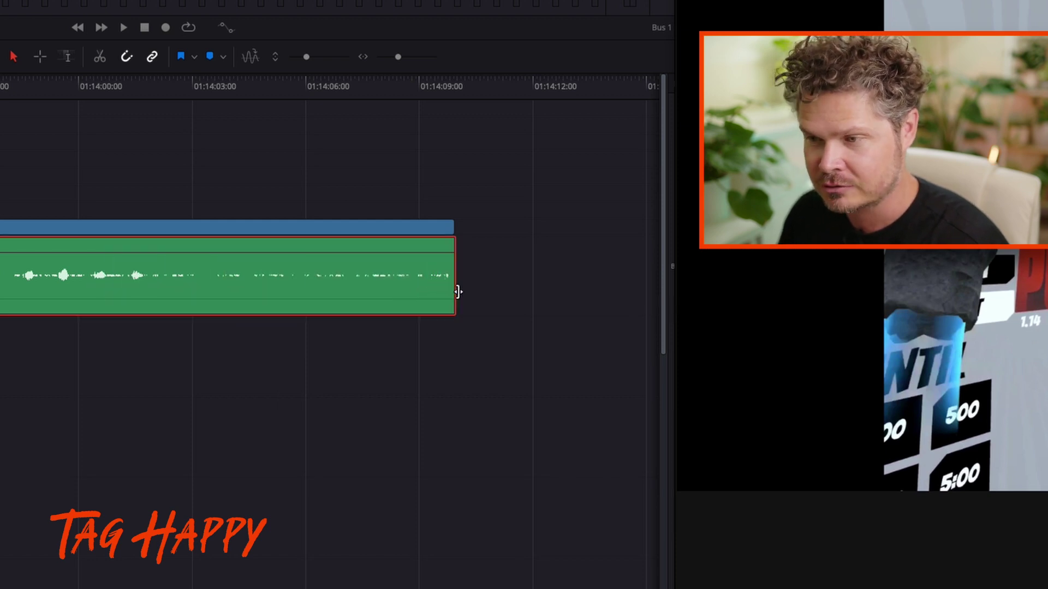
click(449, 254)
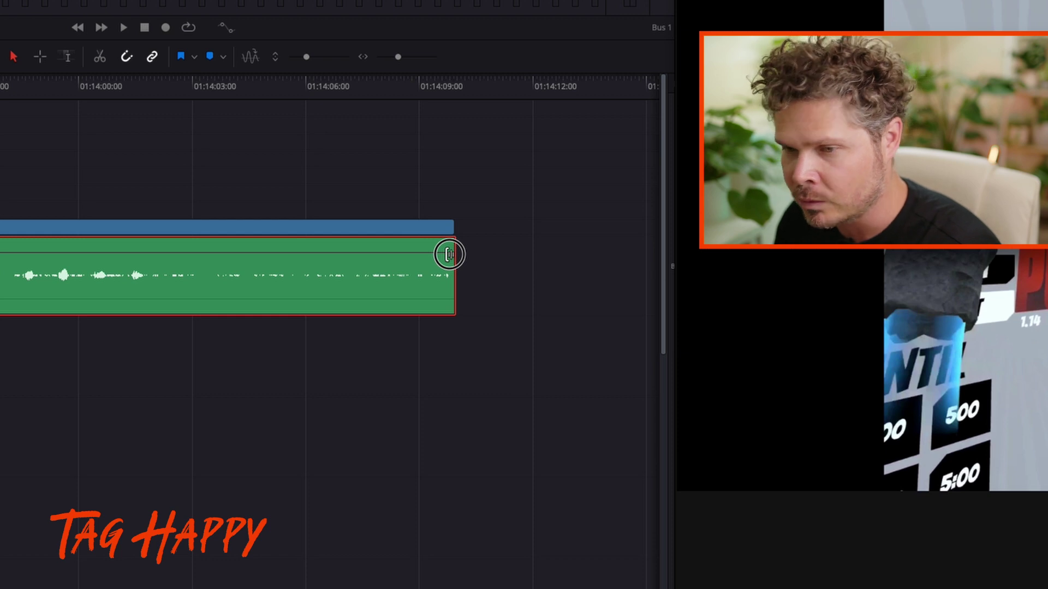
drag(448, 254, 446, 277)
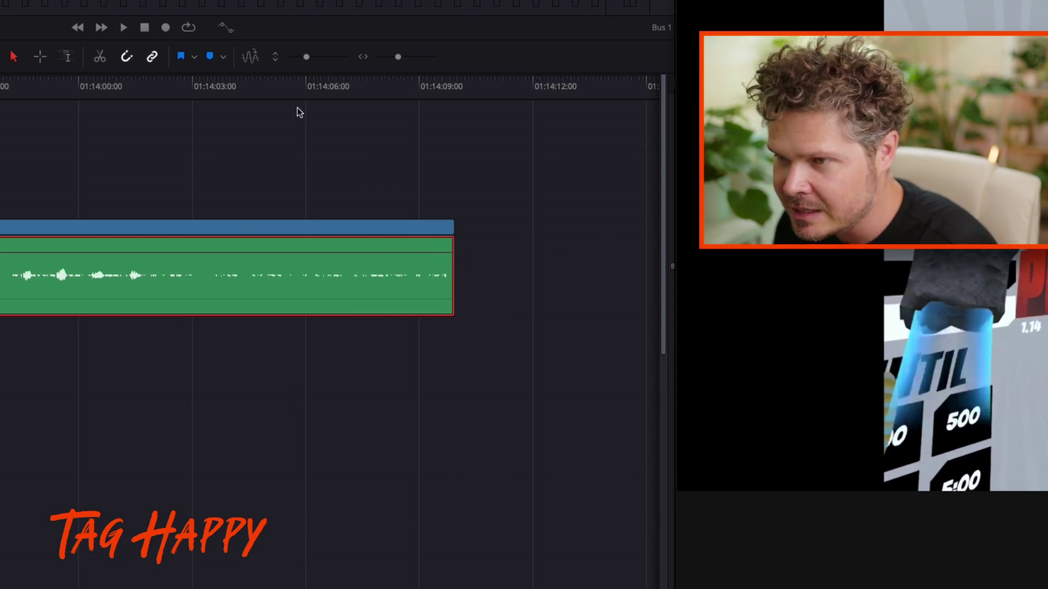
drag(276, 87, 112, 110)
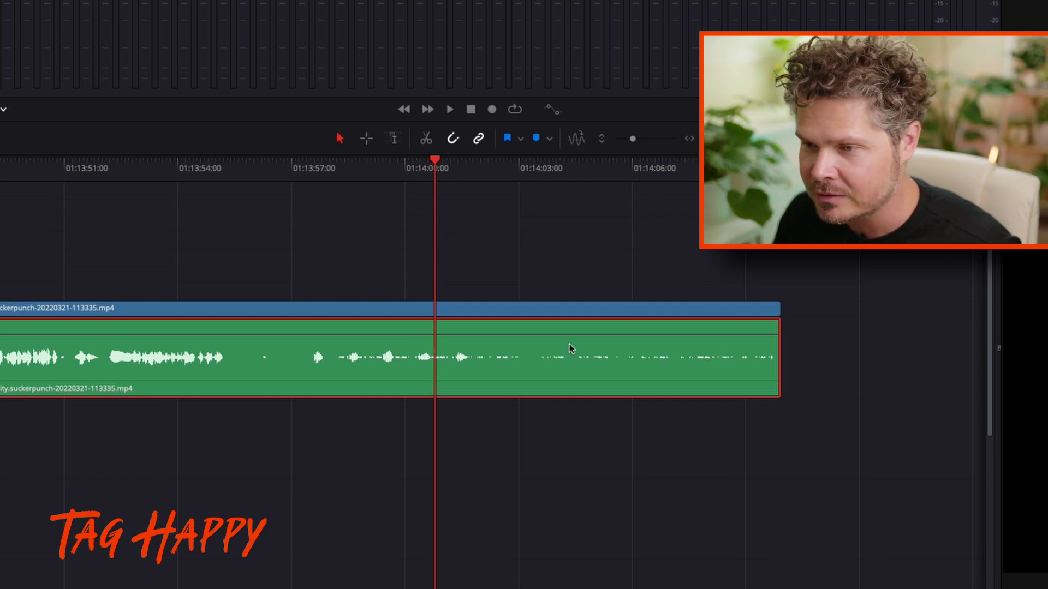
Set Elastic Wave markers at speech gaps and drag a marker to stretch and re-time the audio.
drag(508, 175, 579, 179)
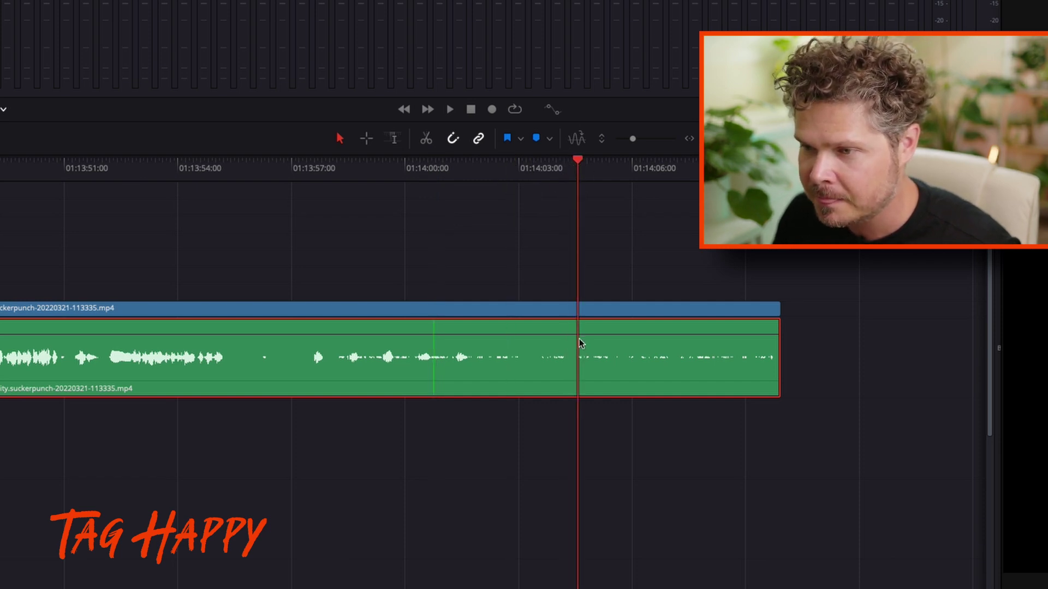
click(264, 163)
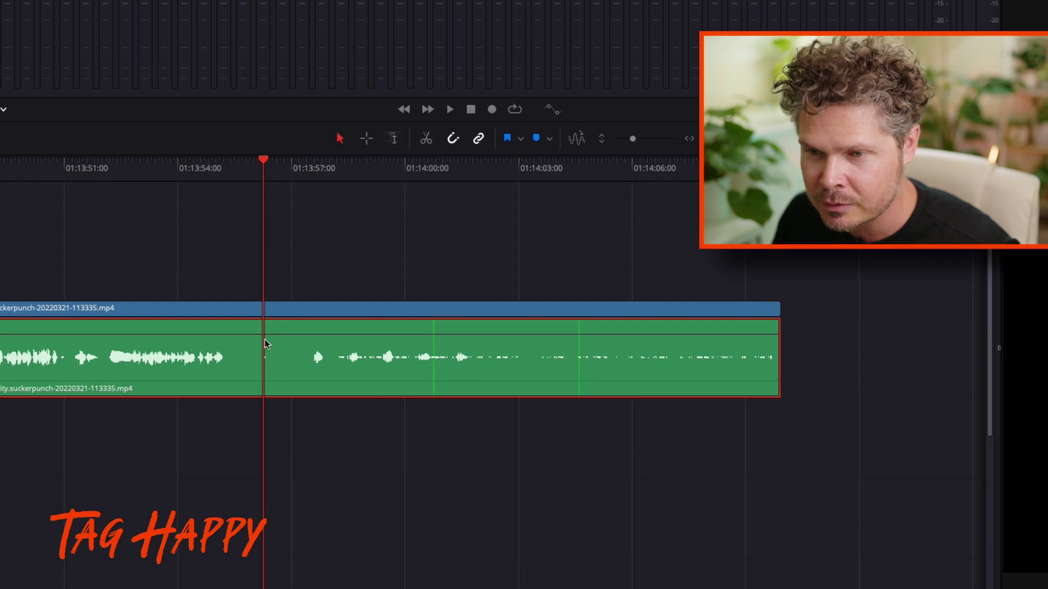
drag(253, 177, 190, 176)
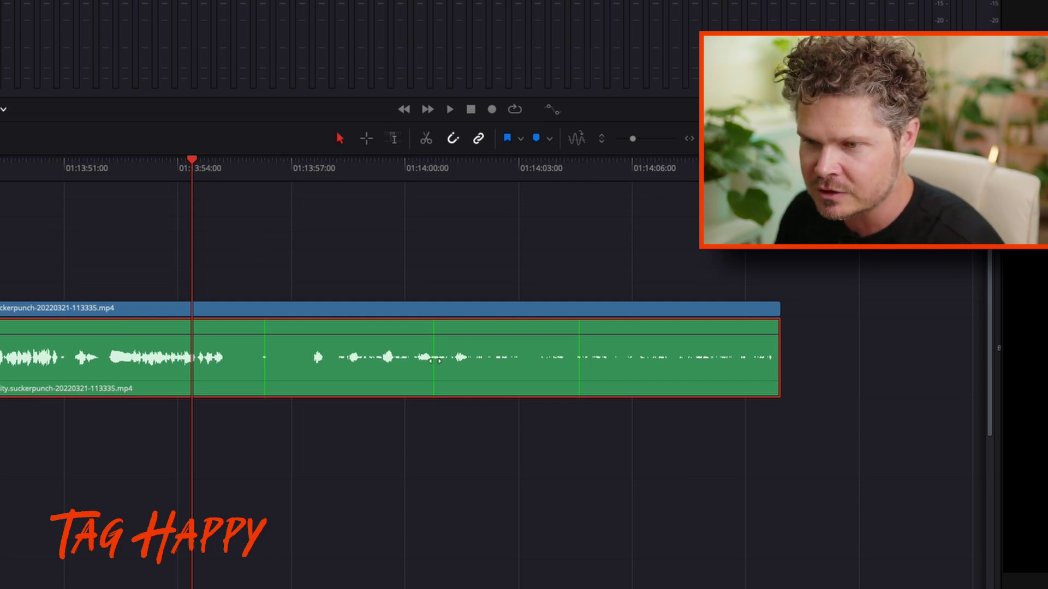
click(432, 360)
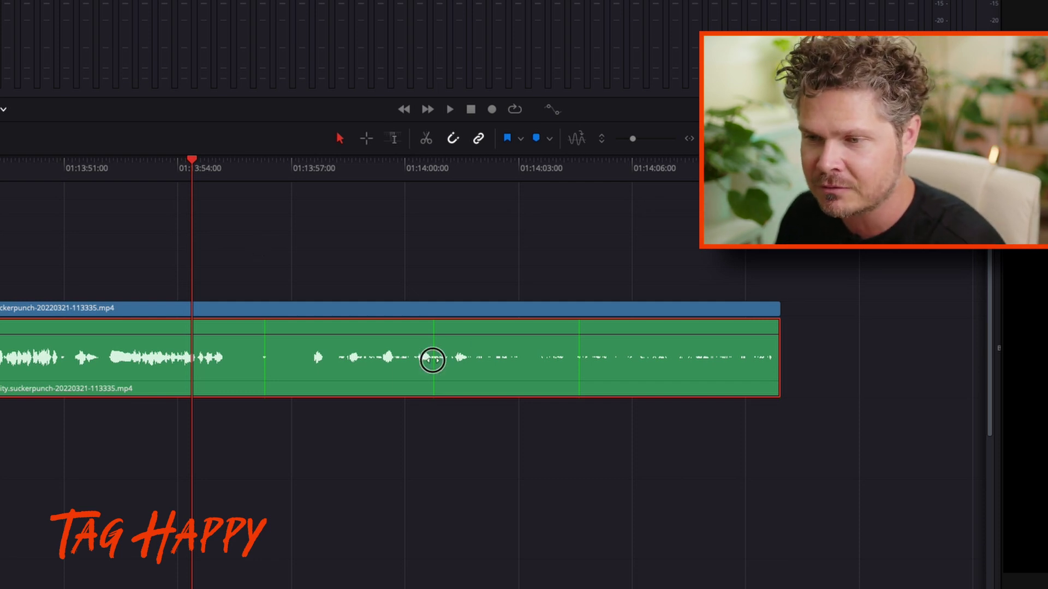
drag(432, 361, 518, 359)
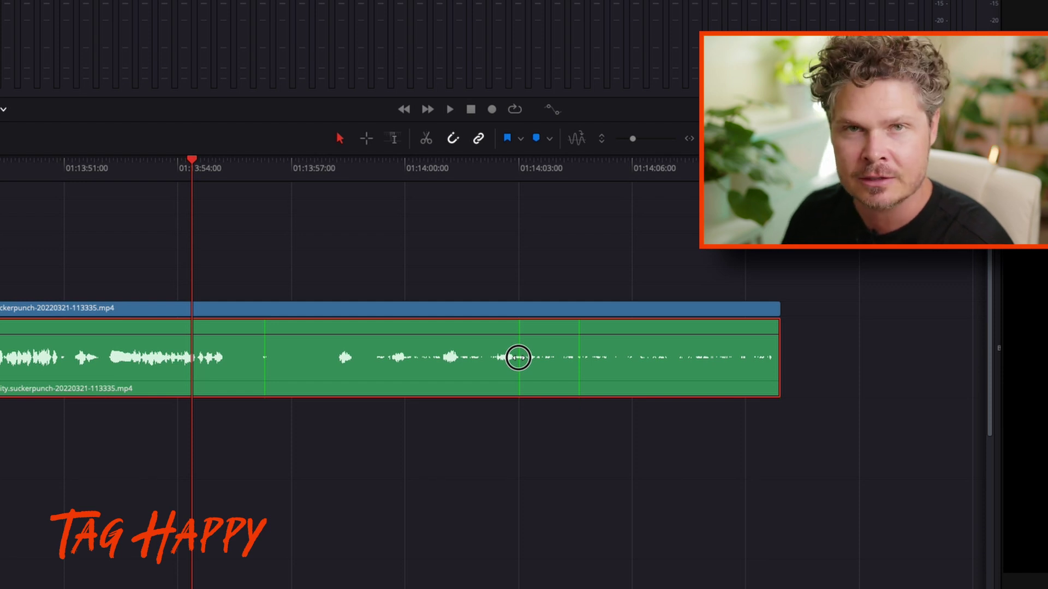
drag(518, 357, 440, 360)
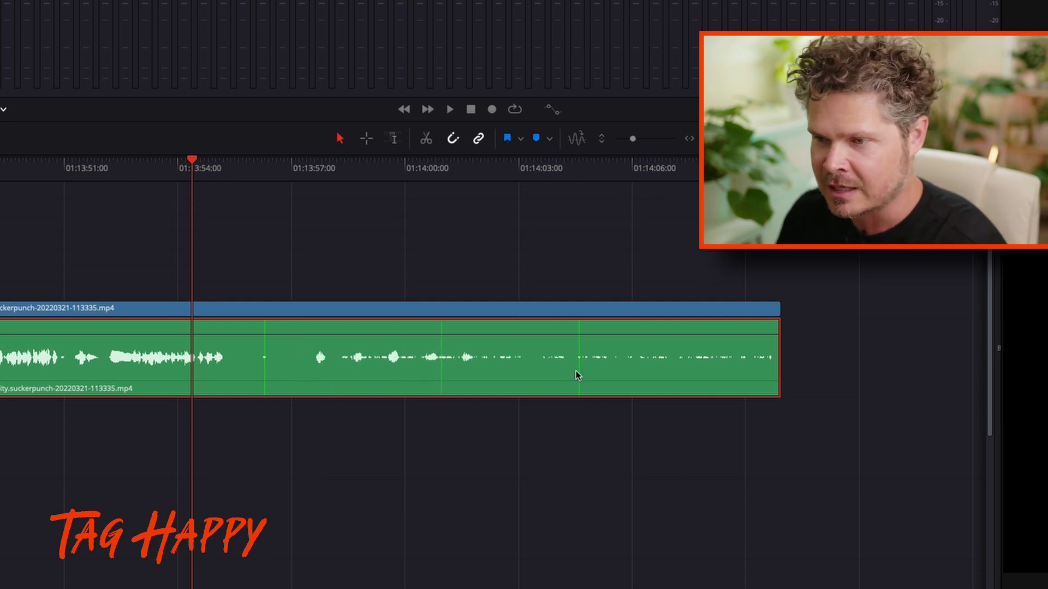
drag(263, 357, 400, 370)
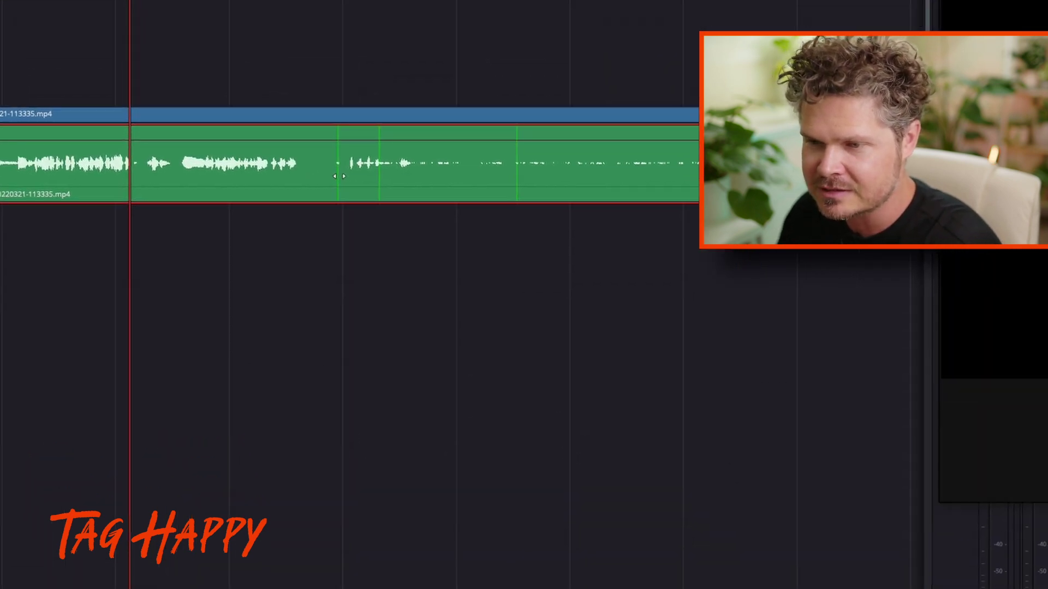
Remove the speed keyframe and reset the speed curve on the gameplay audio clip.
right_click(401, 369)
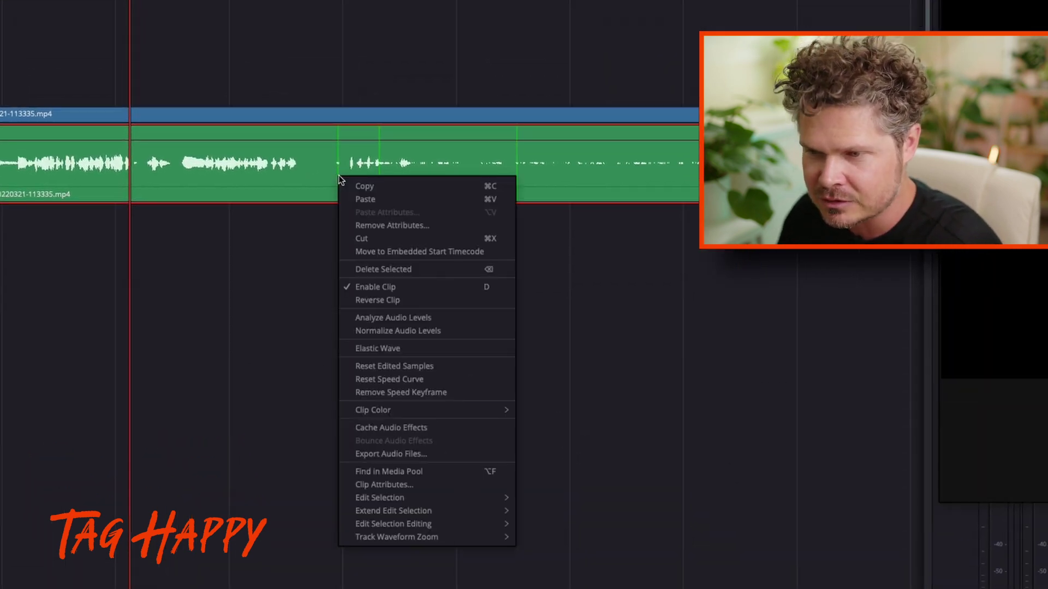
click(391, 393)
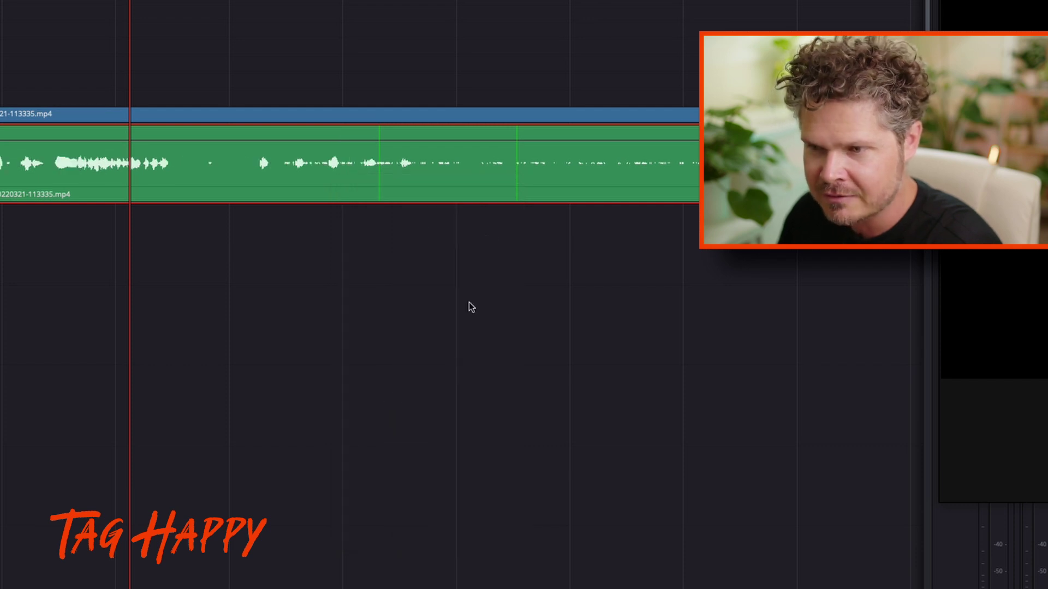
right_click(517, 172)
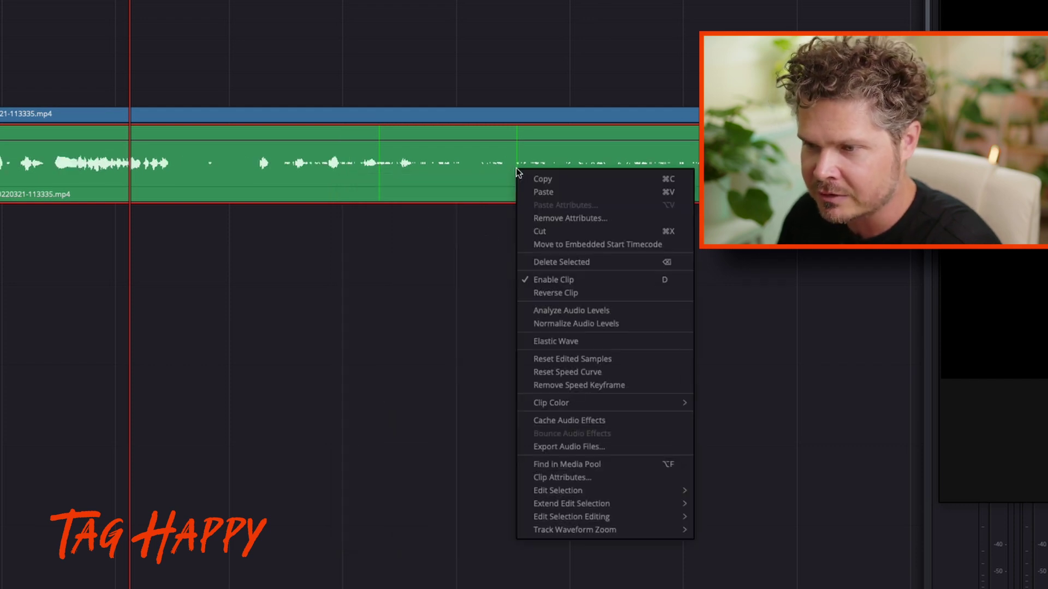
click(551, 373)
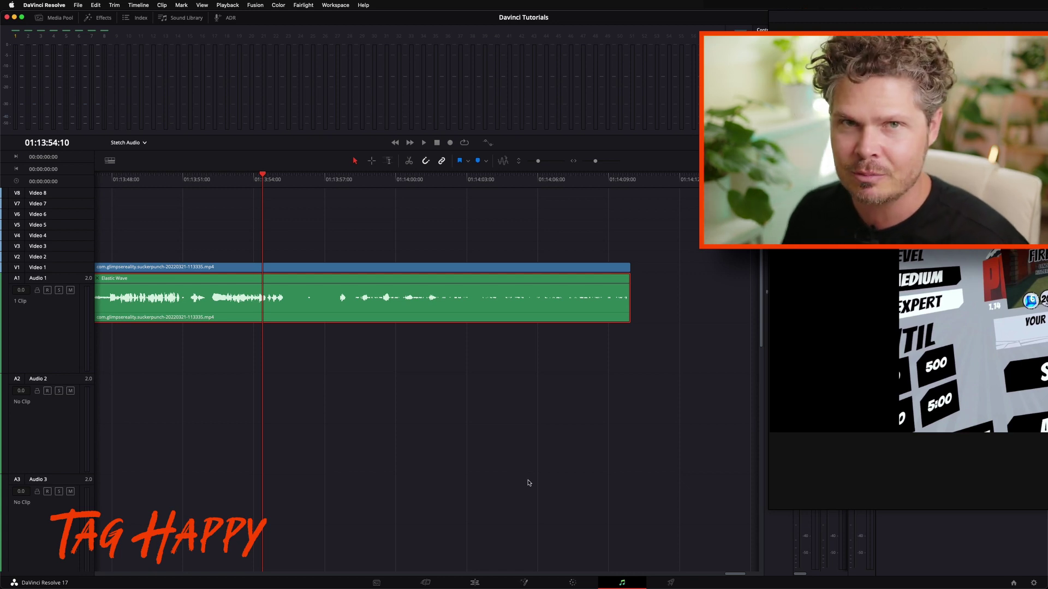
Return to the Edit page and place camera clip 065A8096.MP4 on the second tracks.
click(491, 581)
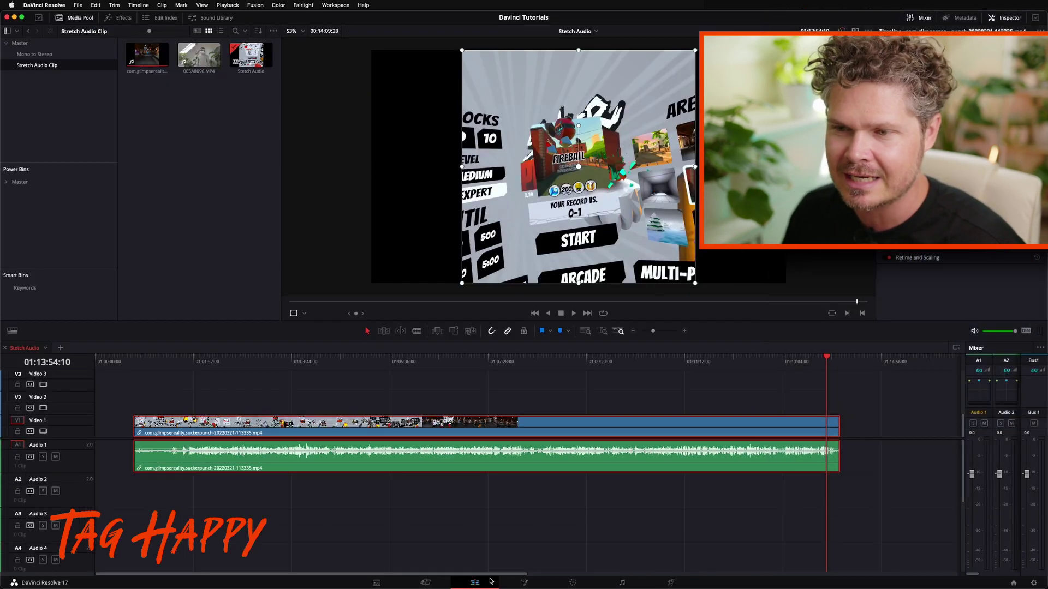
click(341, 402)
drag(198, 57, 196, 409)
click(180, 362)
Slide the camera clip on V2 about eight seconds later.
click(685, 331)
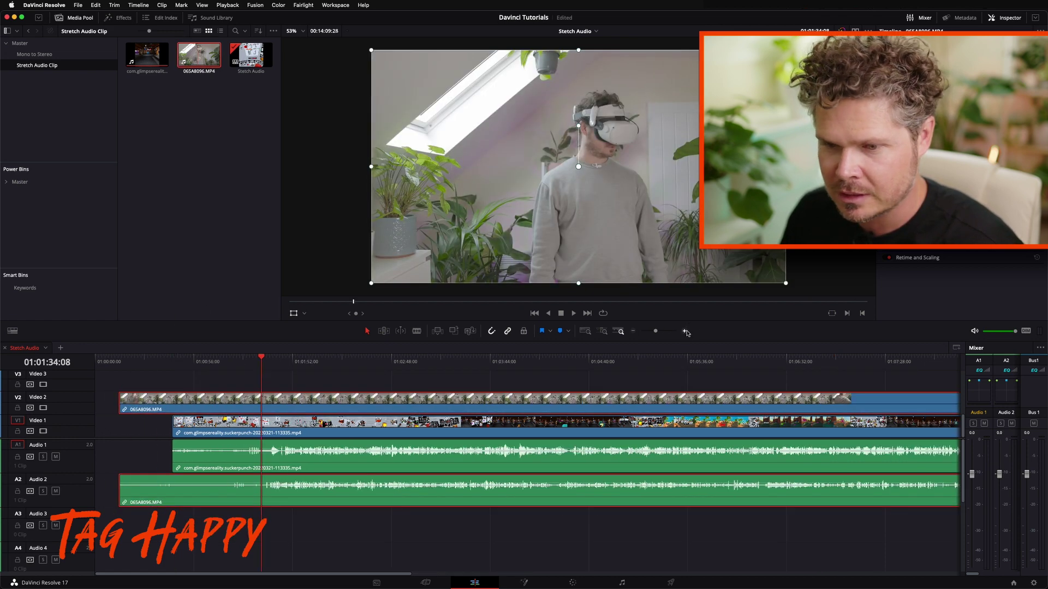
click(686, 332)
drag(508, 402, 553, 400)
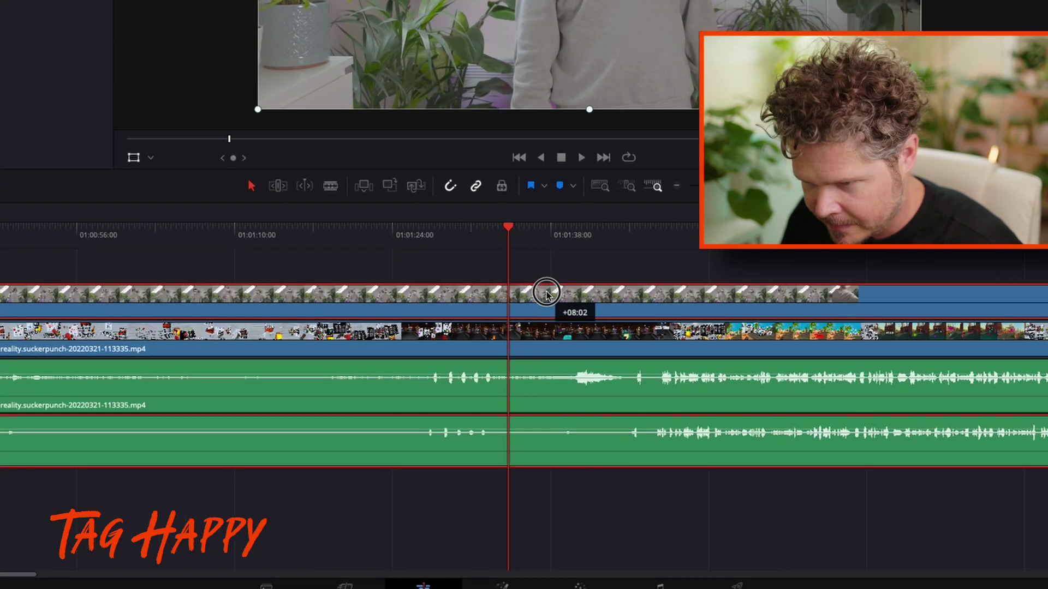
drag(546, 293, 553, 293)
click(443, 226)
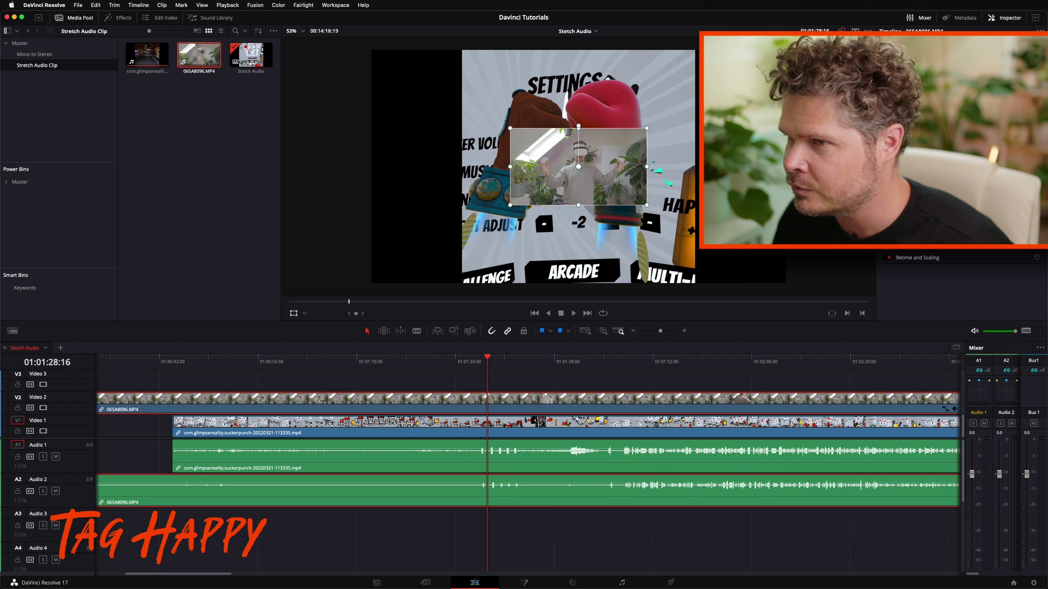
Move the camera picture to the frame's left side and nudge V2 a few frames earlier.
drag(697, 94, 683, 94)
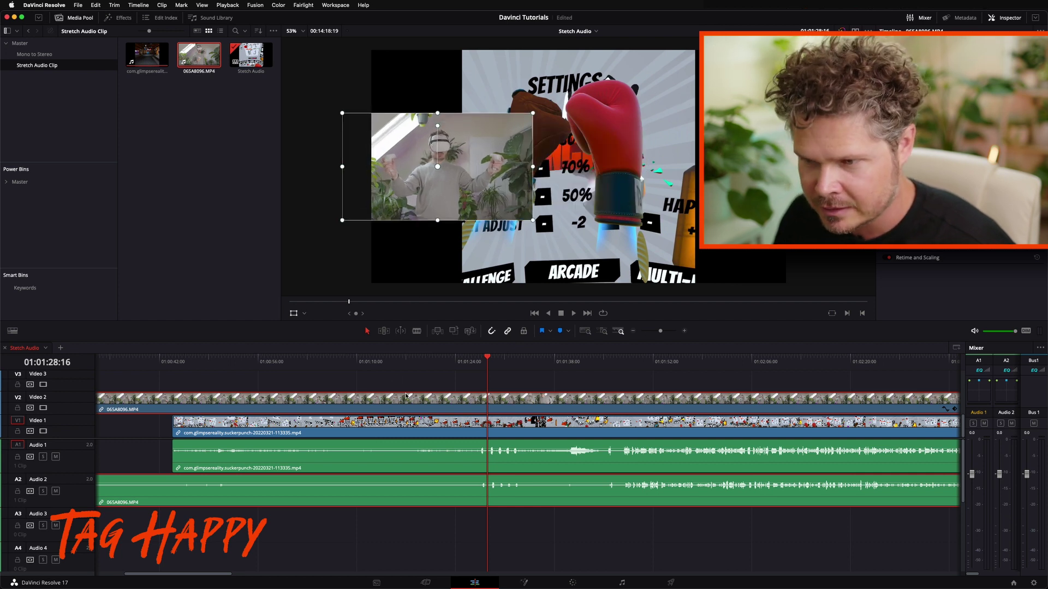
click(686, 331)
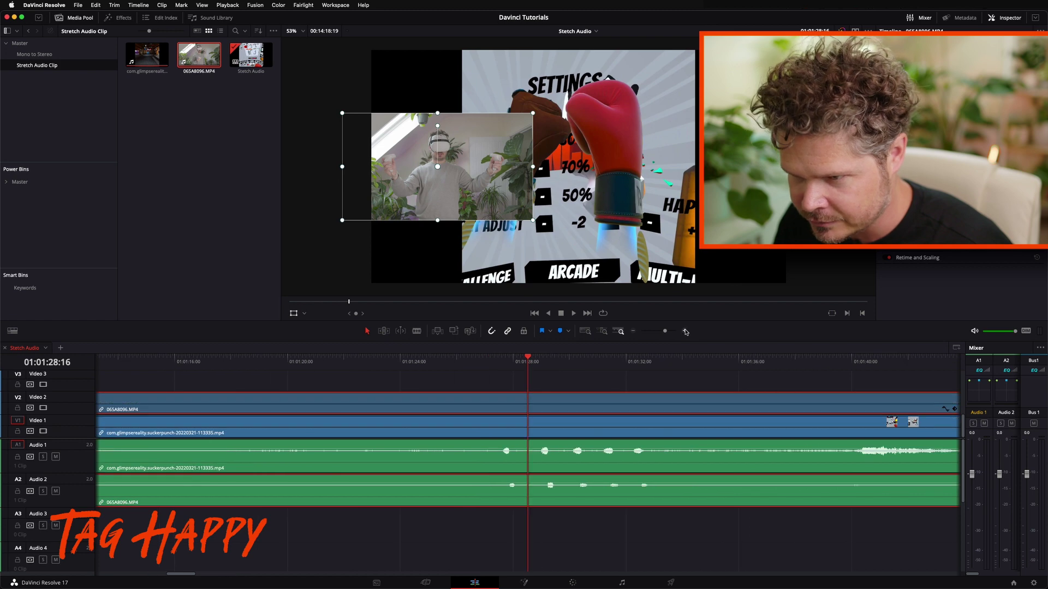
drag(535, 408, 533, 410)
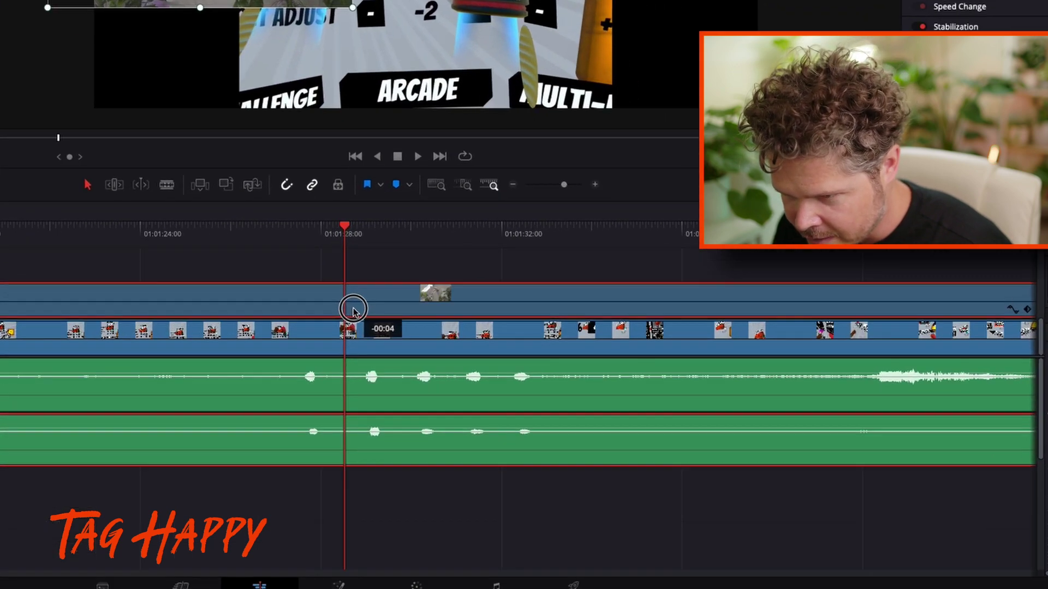
drag(353, 309, 349, 306)
click(314, 226)
drag(314, 226, 309, 229)
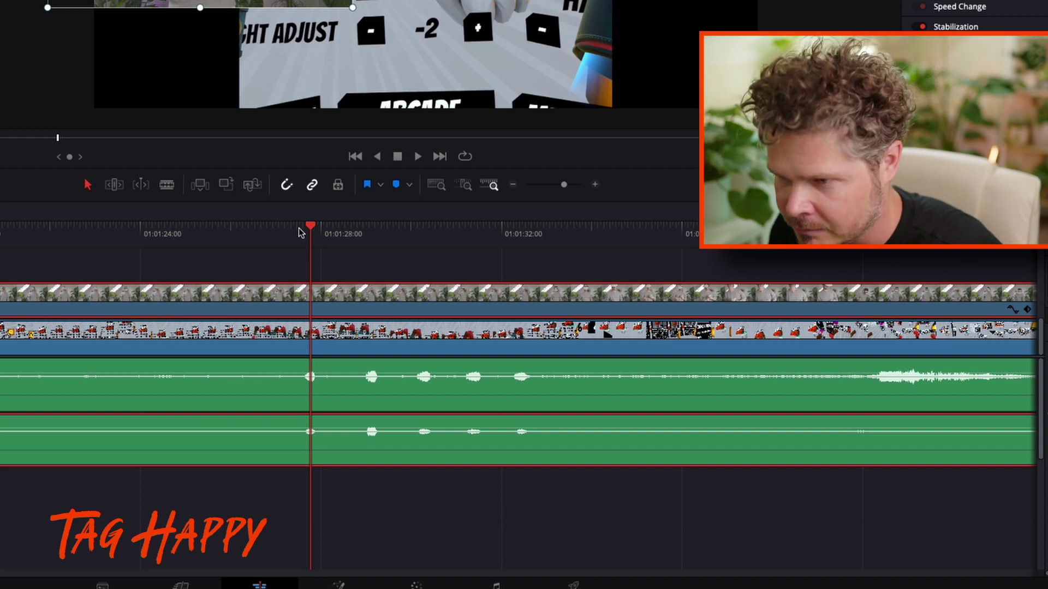
mouse_move(311, 229)
mouse_down()
mouse_move(302, 227)
mouse_move(310, 227)
mouse_up()
click(594, 185)
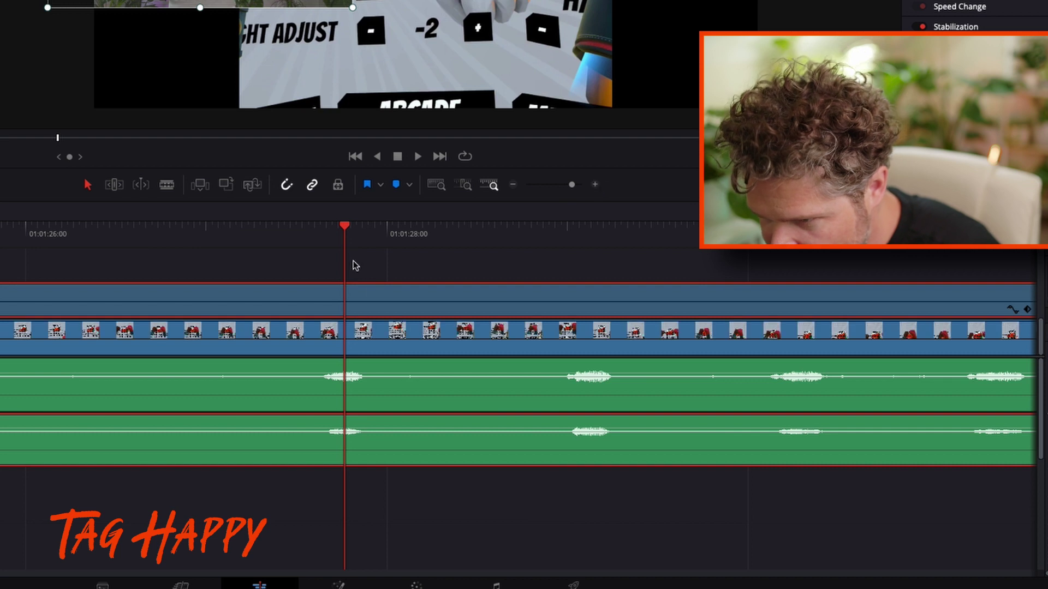
drag(295, 229, 177, 231)
scroll(251, 339, right, 5)
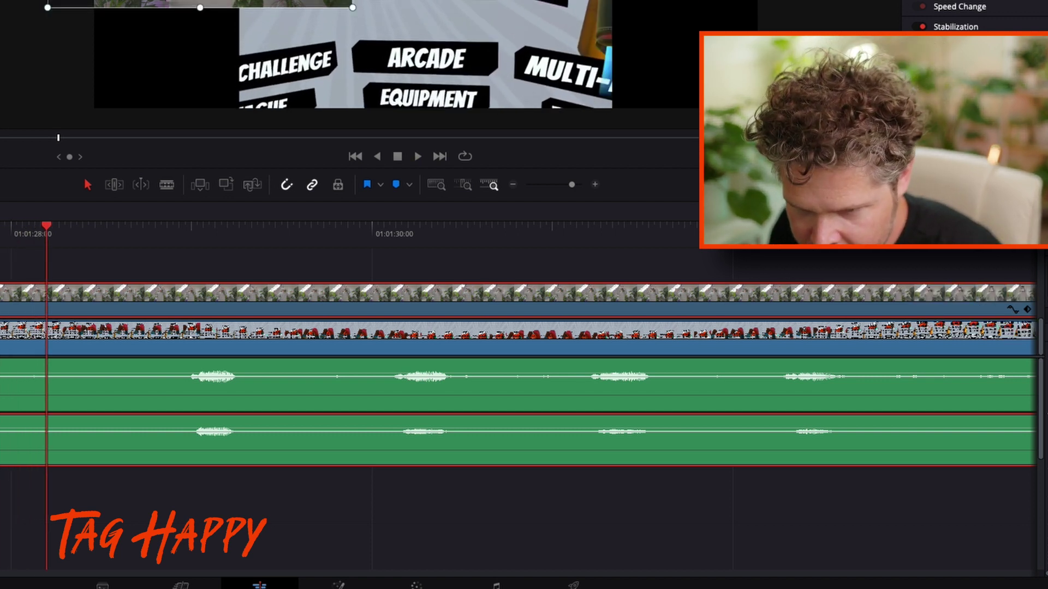
key(space)
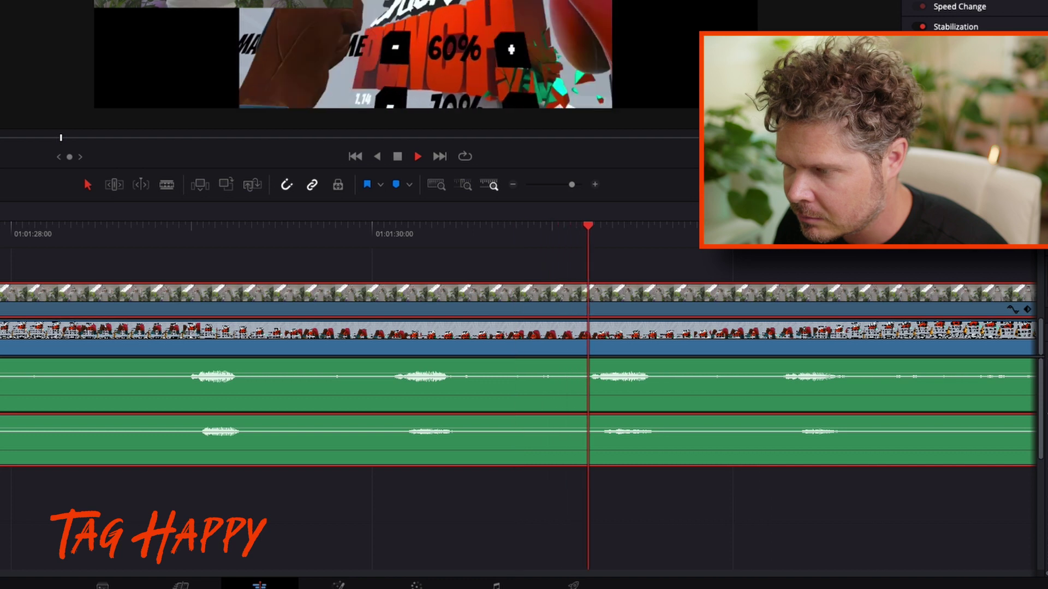
key(space)
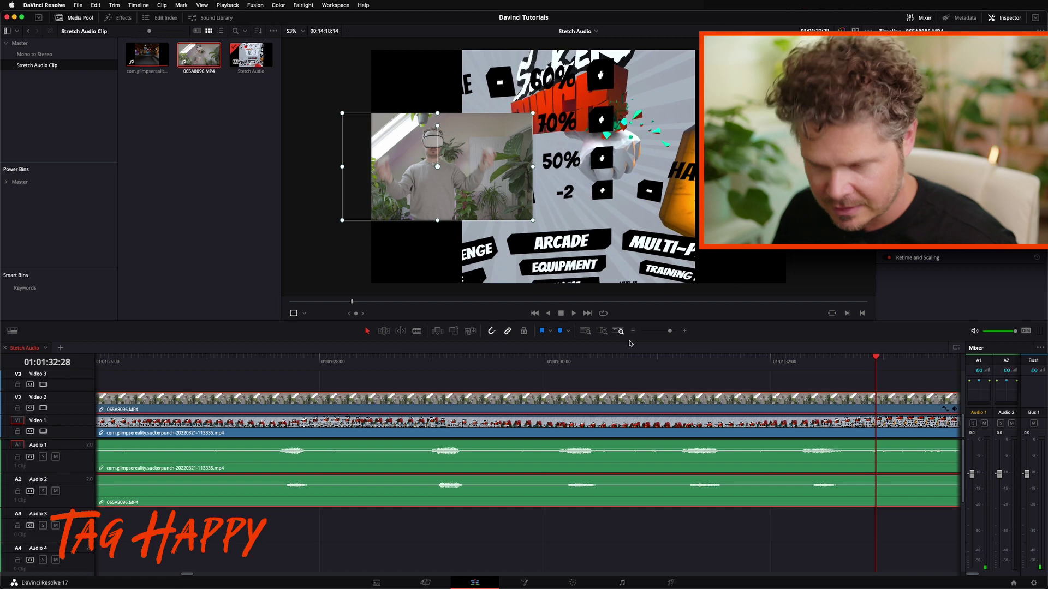
key(shift+z)
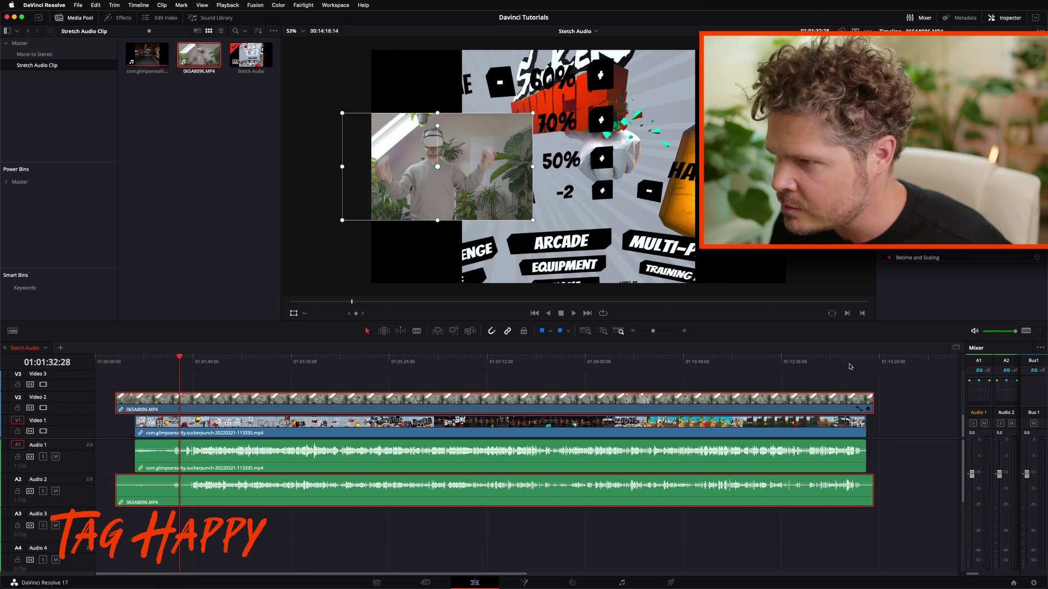
click(853, 362)
key(shift+z)
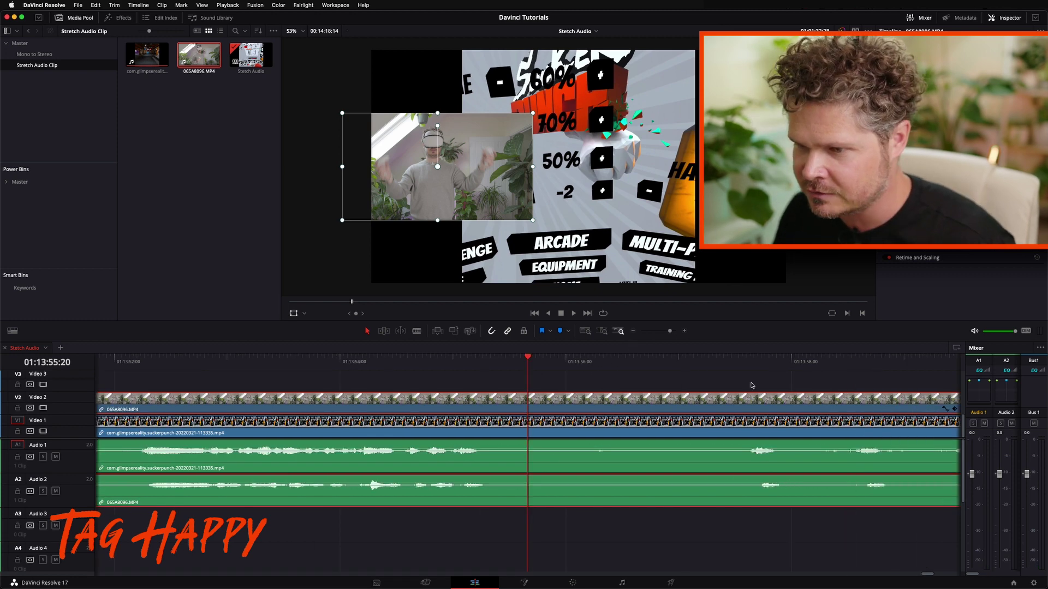
drag(356, 366, 703, 365)
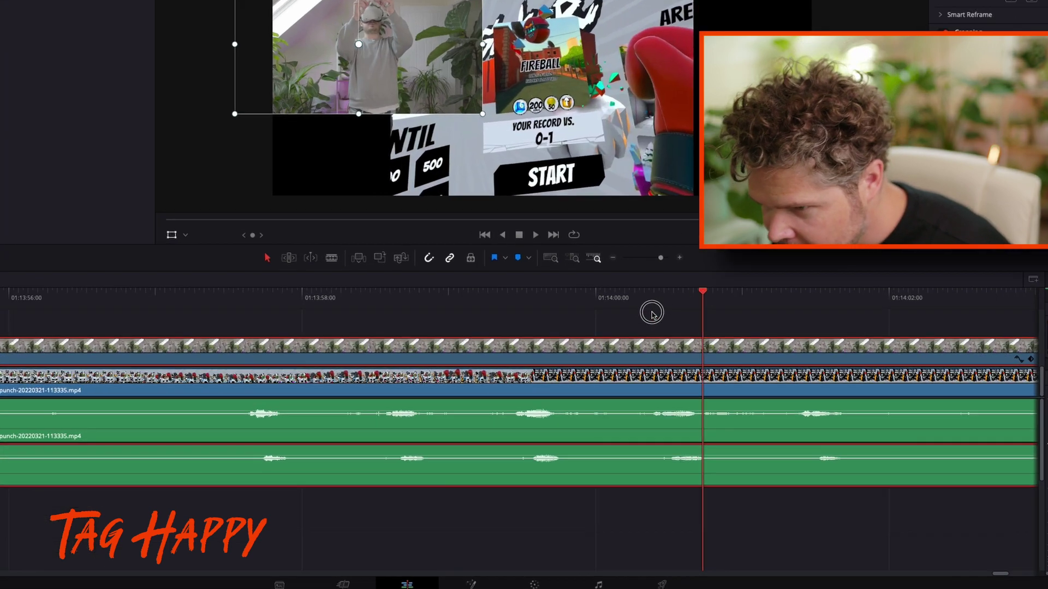
drag(652, 314, 390, 303)
drag(319, 242, 320, 239)
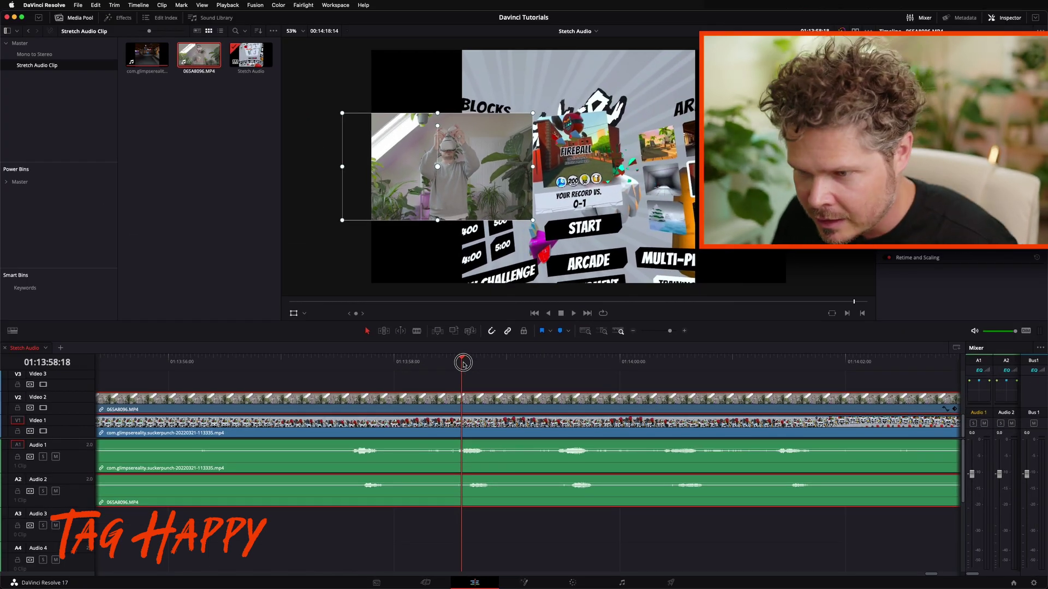
drag(463, 363, 317, 353)
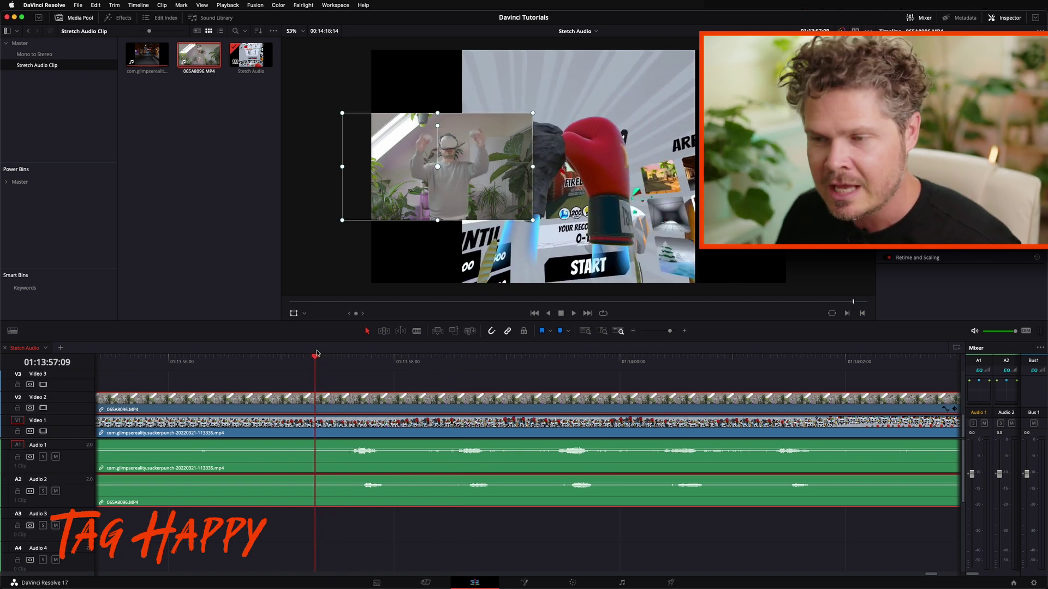
key(space)
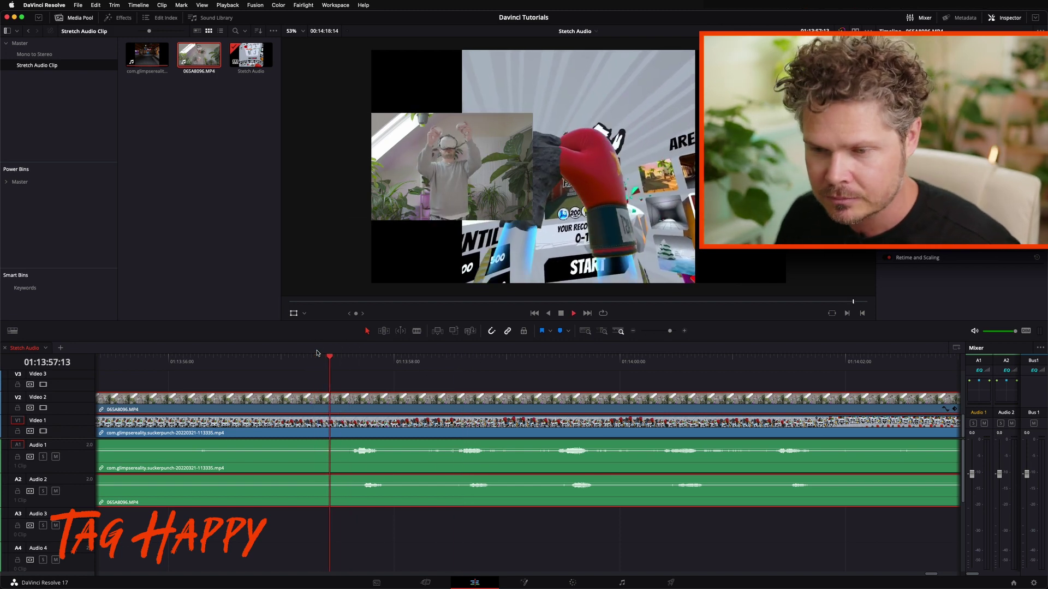
key(space)
click(352, 361)
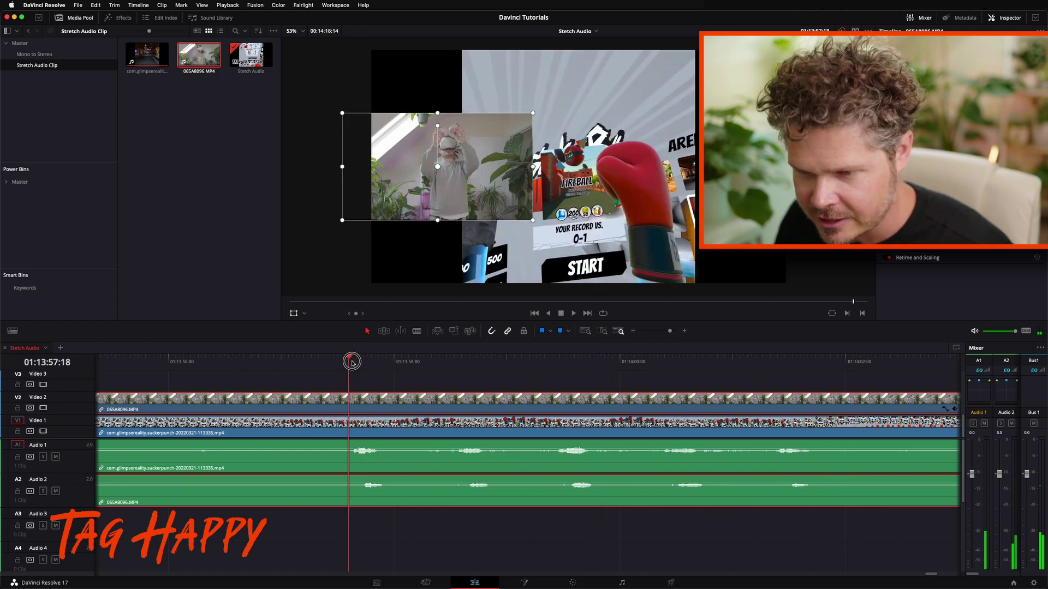
click(605, 462)
On Fairlight, zoom to about one second per tick and park the playhead on the camera audio peak near 01:14:00.
click(623, 582)
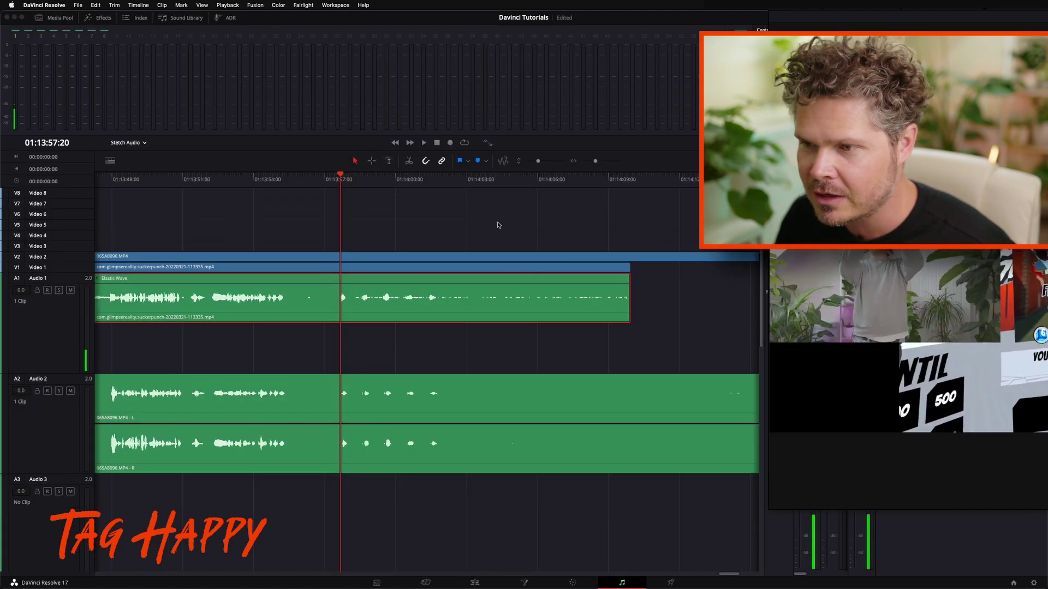
drag(383, 182, 408, 181)
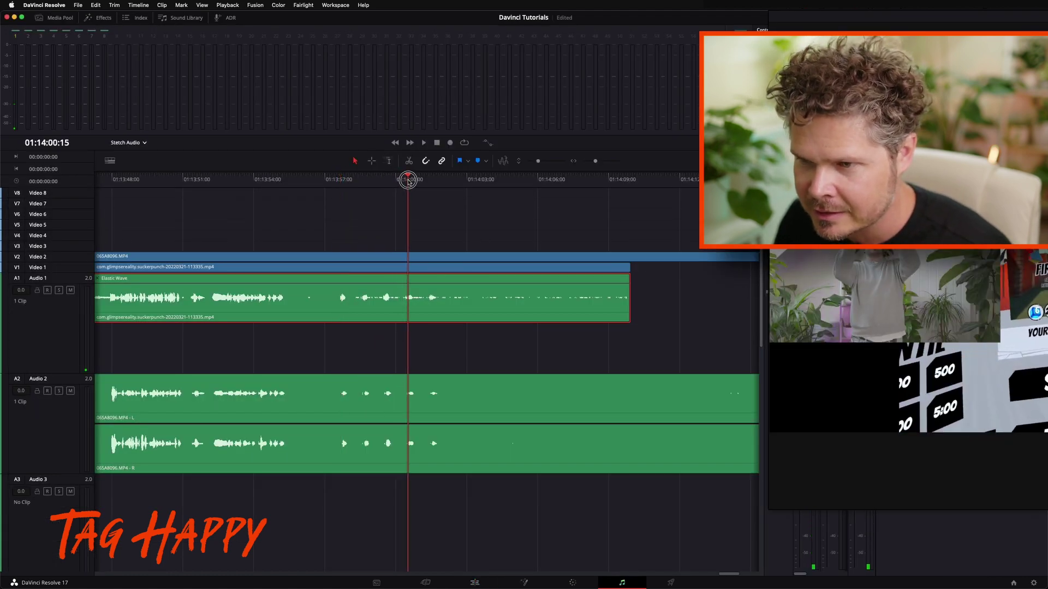
drag(595, 164, 601, 163)
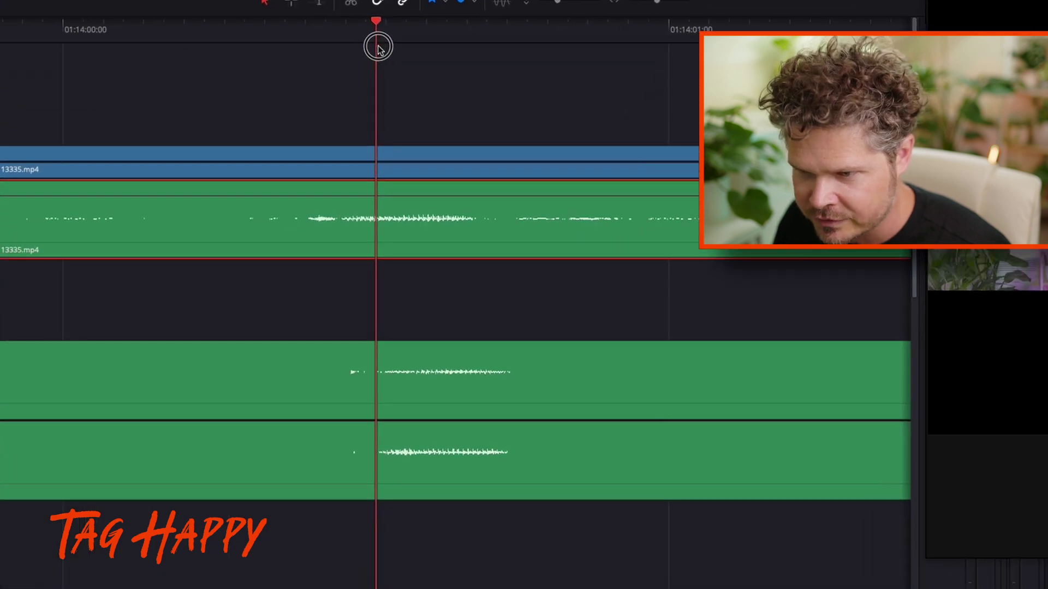
drag(424, 189, 369, 191)
drag(288, 47, 342, 37)
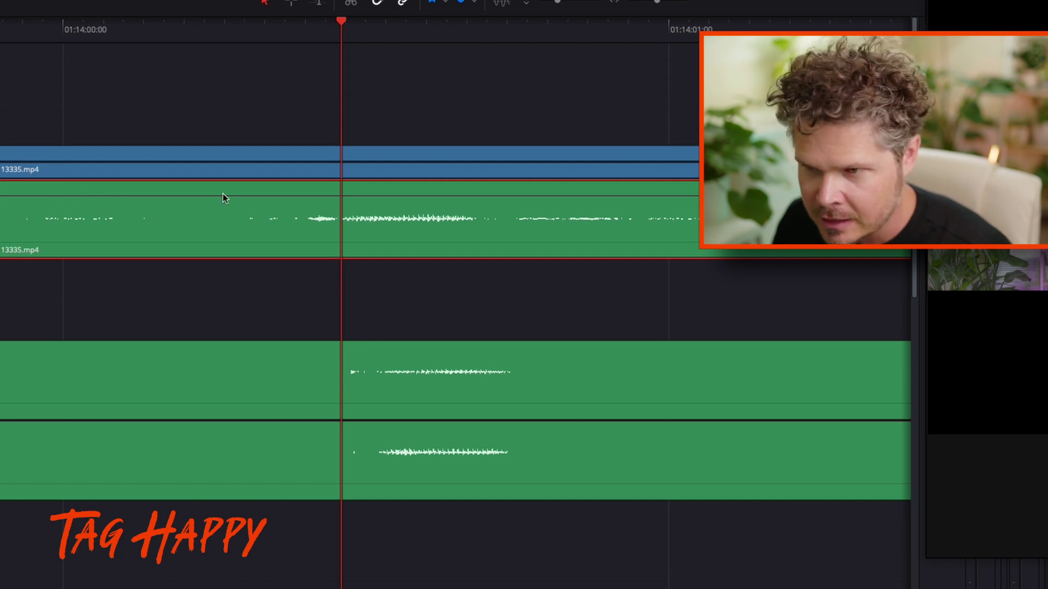
Add an Elastic Wave anchor on Audio 1 and stretch its peak onto the camera audio's start.
click(342, 220)
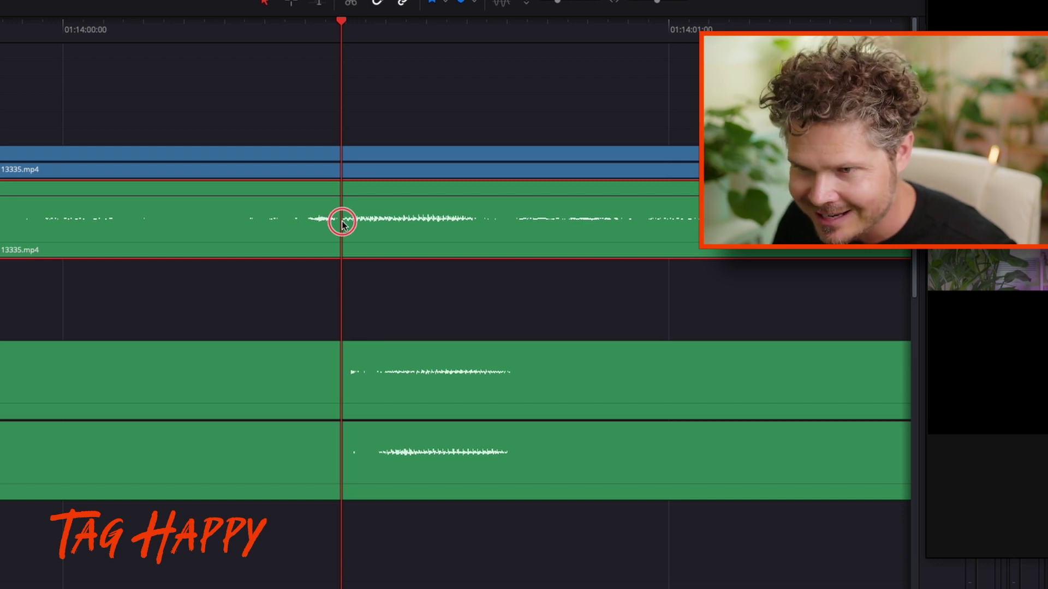
drag(350, 36, 380, 58)
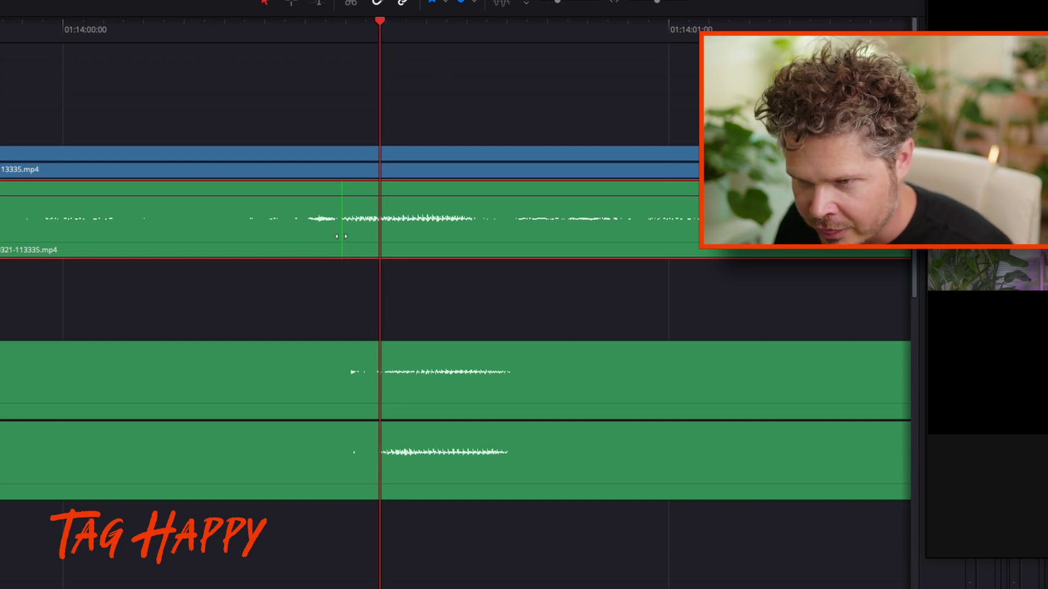
drag(341, 236, 379, 235)
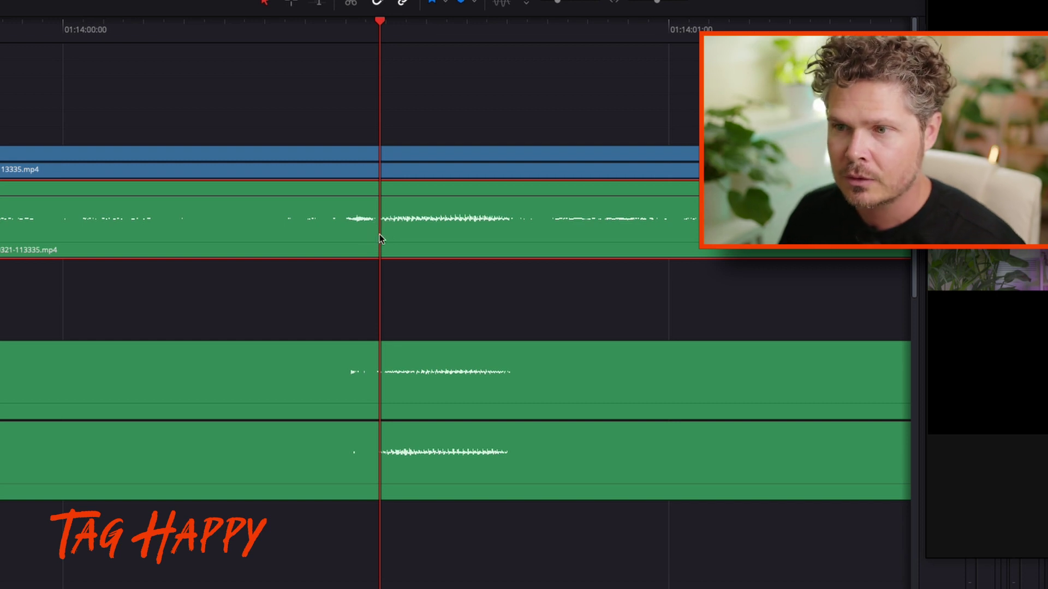
drag(224, 19, 158, 19)
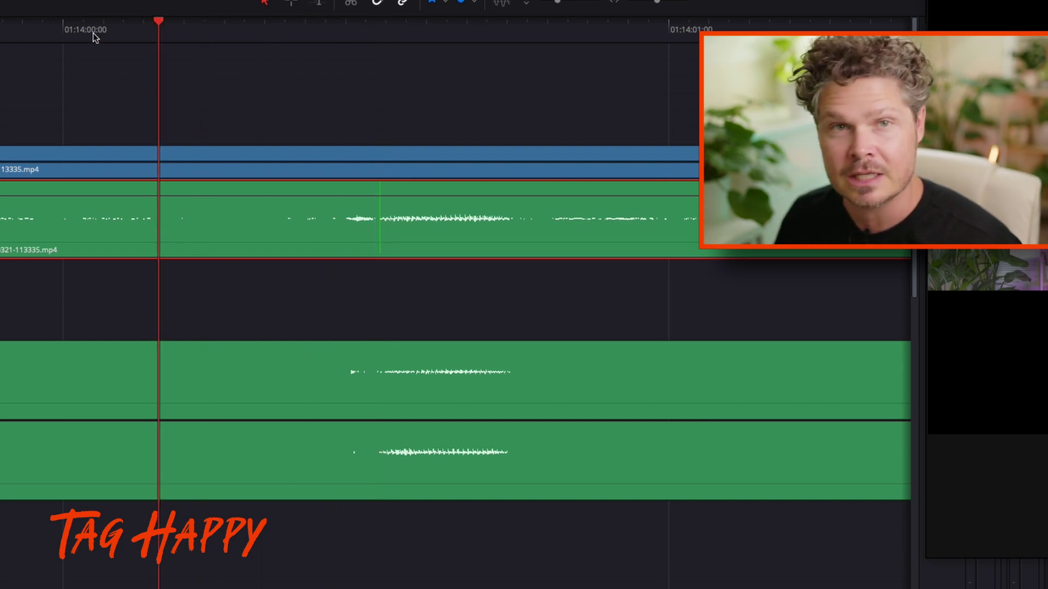
drag(658, 2, 651, 2)
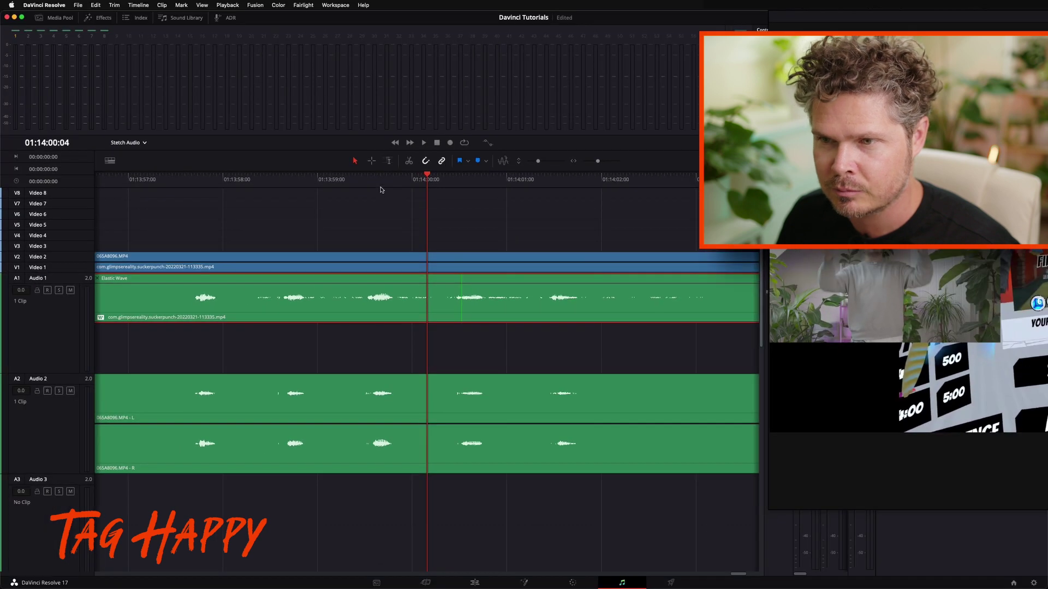
click(8, 22)
Play the stretched audio, then zoom in on the anchor at 01:14:00:14.
drag(192, 174, 185, 173)
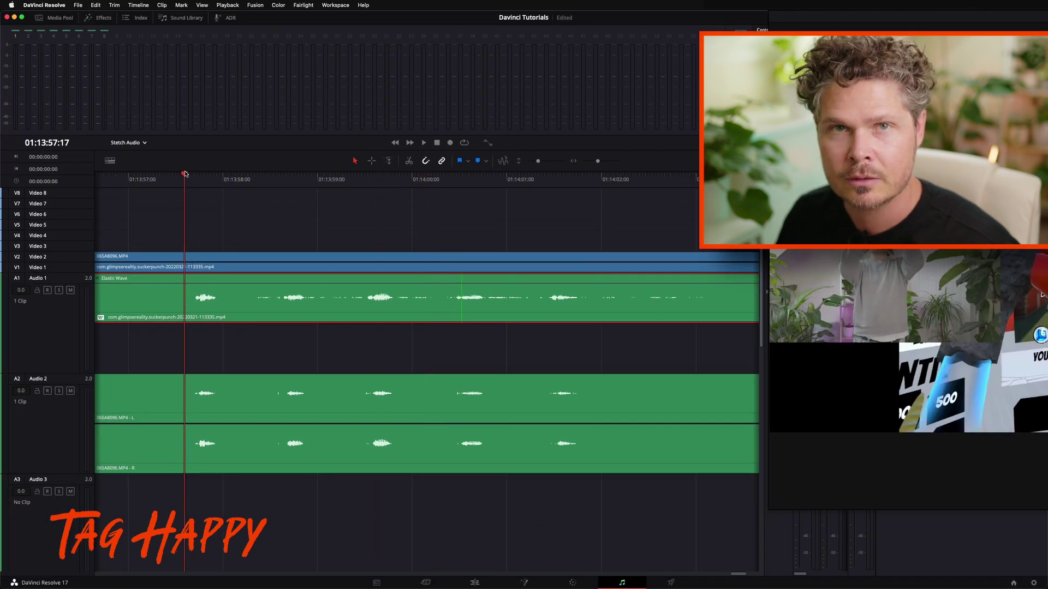
key(space)
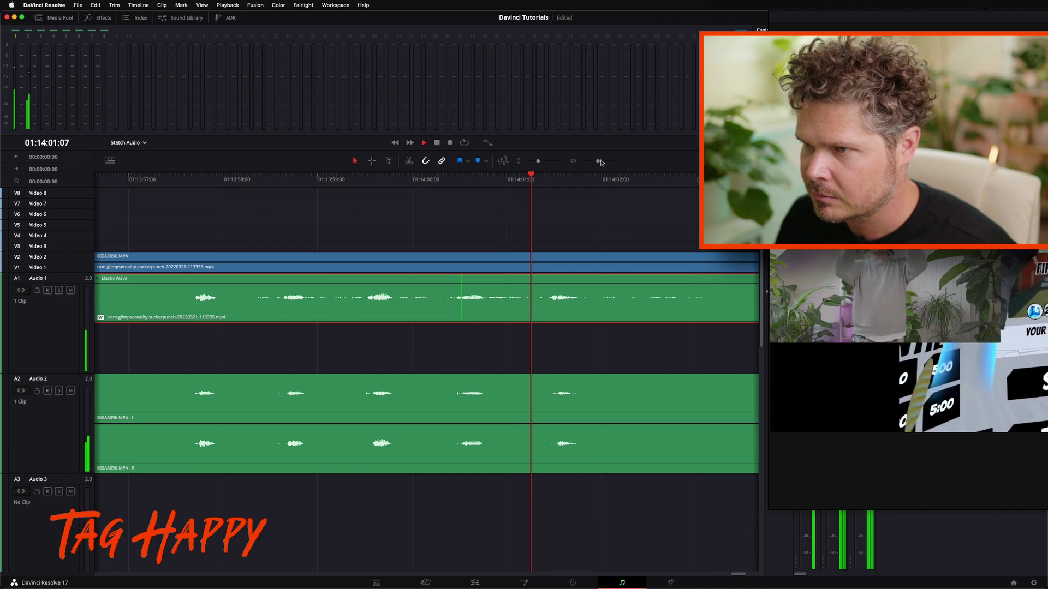
key(space)
drag(597, 161, 599, 162)
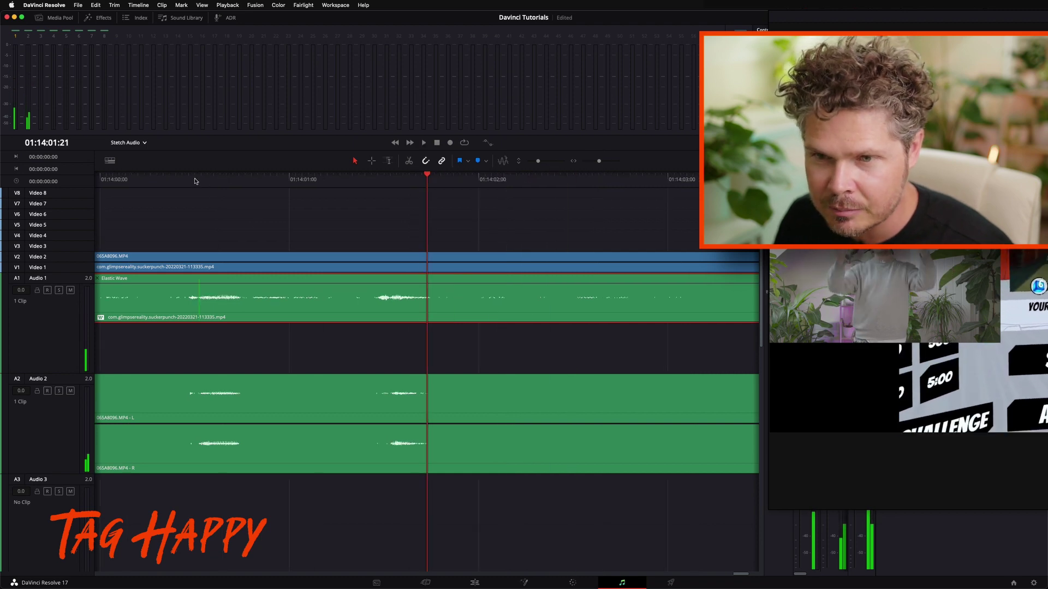
click(193, 181)
drag(598, 163, 597, 162)
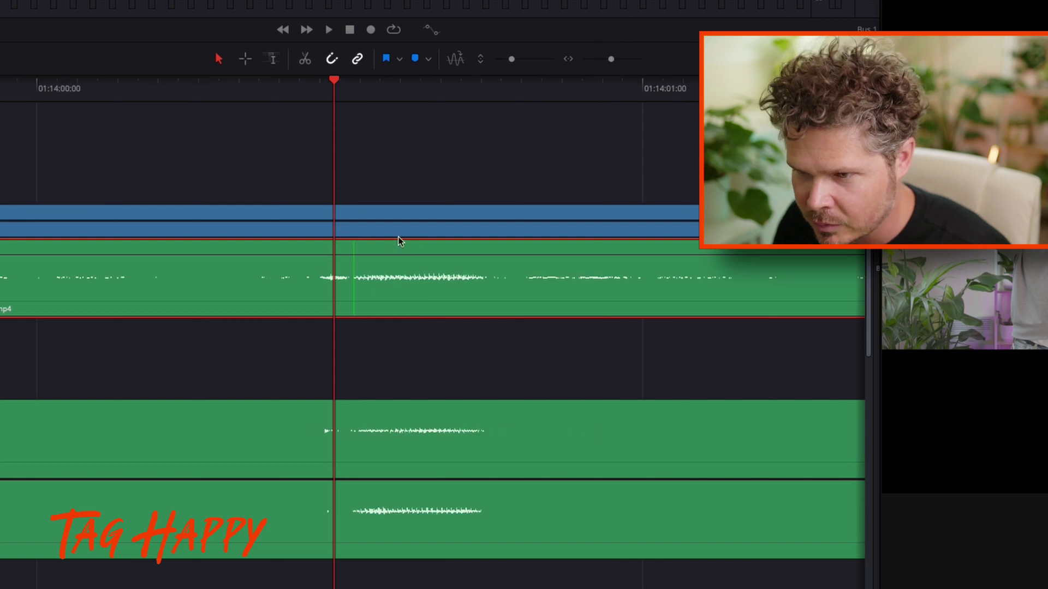
Nudge the stretched gameplay peak slightly earlier in small steps, replaying each time to check sync.
drag(382, 291, 359, 281)
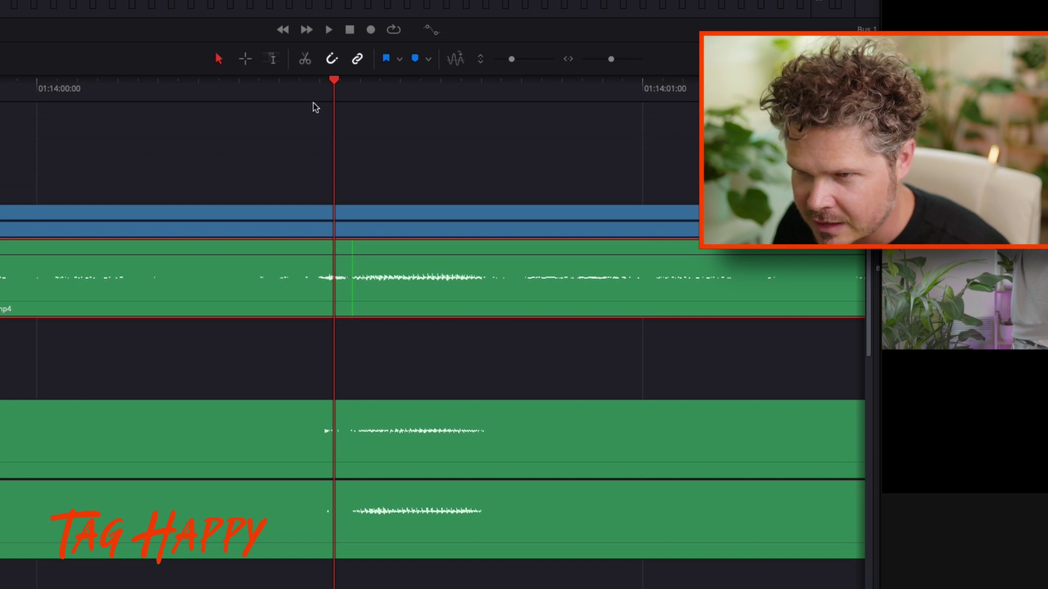
click(180, 85)
key(space)
click(187, 85)
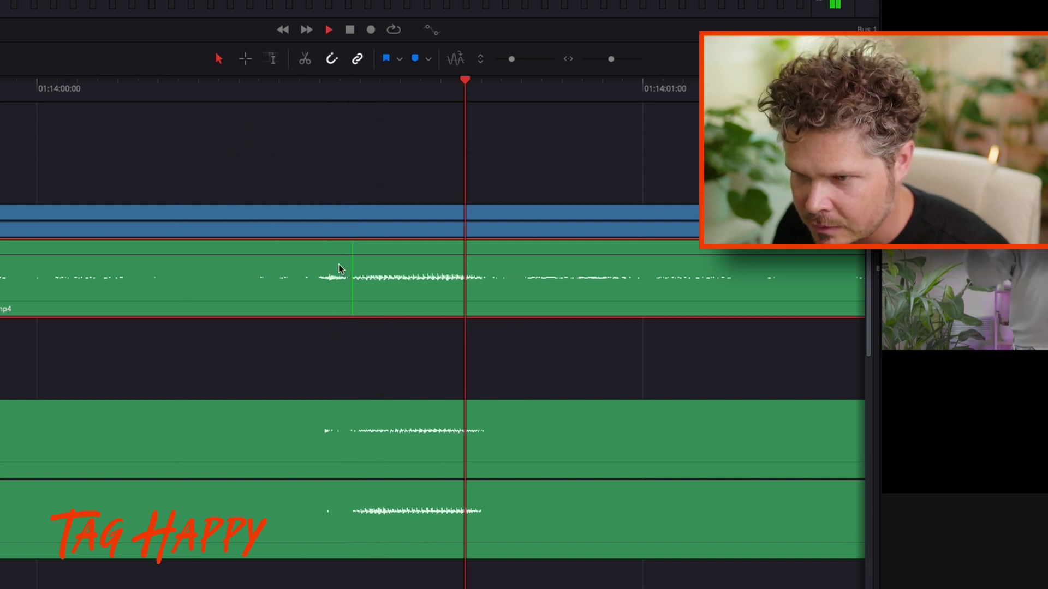
key(space)
drag(354, 287, 351, 288)
click(189, 89)
key(space)
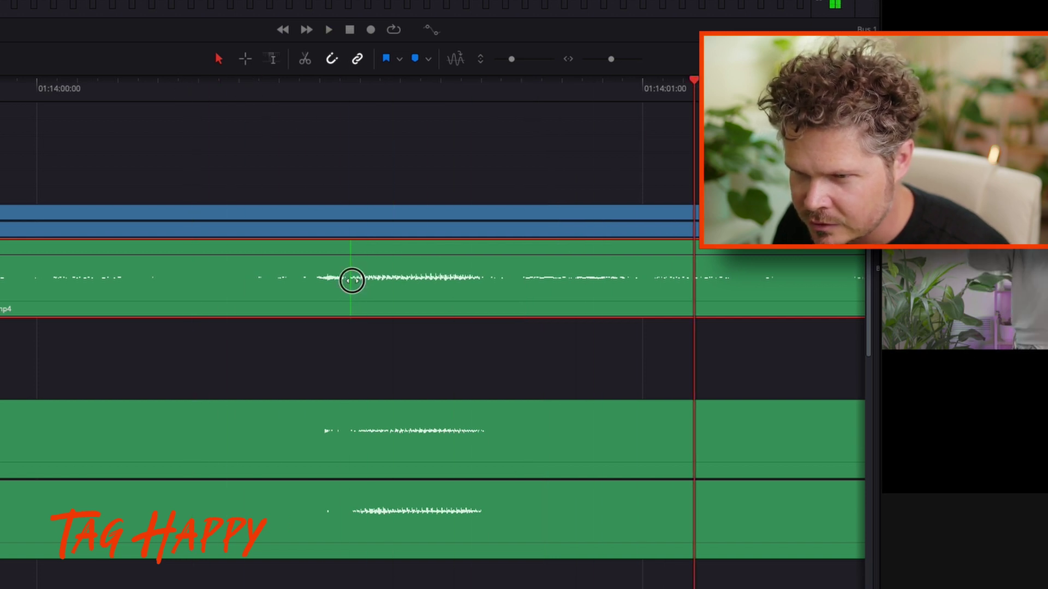
drag(352, 281, 351, 281)
click(220, 89)
key(space)
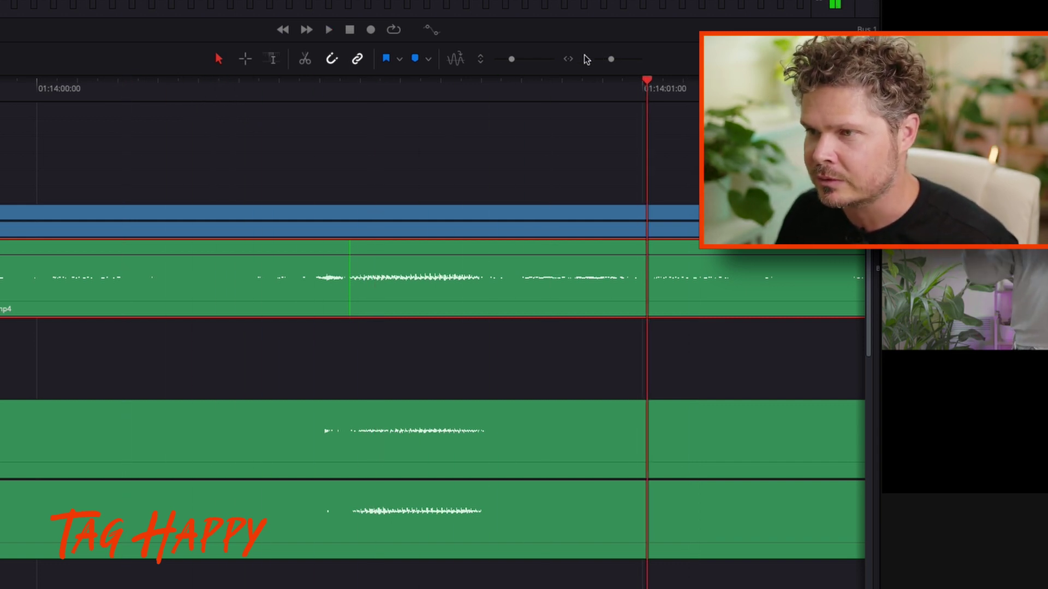
Zoom out and play the stretched audio through to 01:14:02:00.
drag(609, 62, 605, 63)
click(68, 87)
key(space)
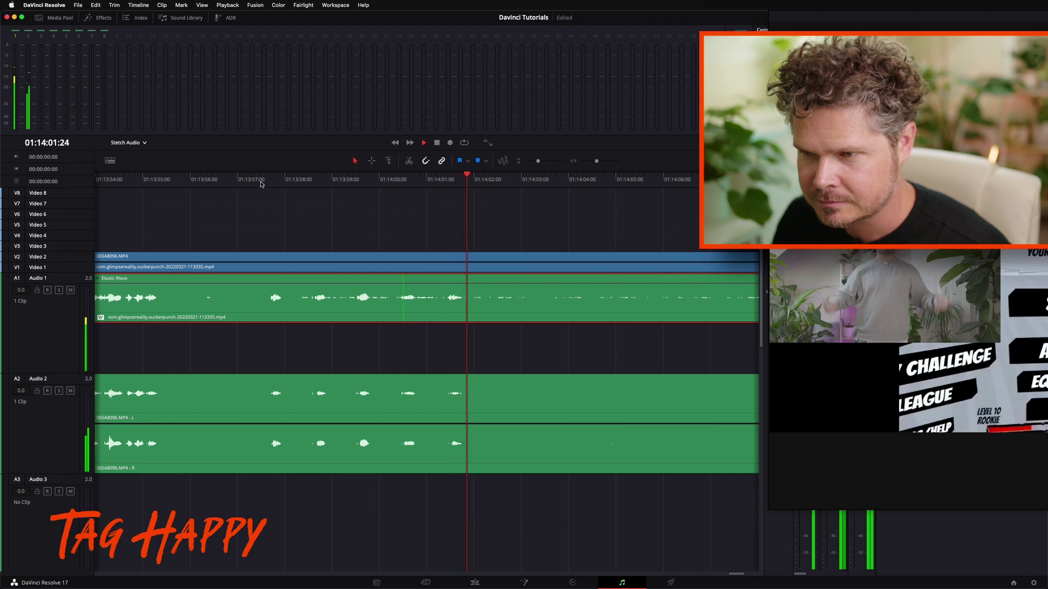
key(space)
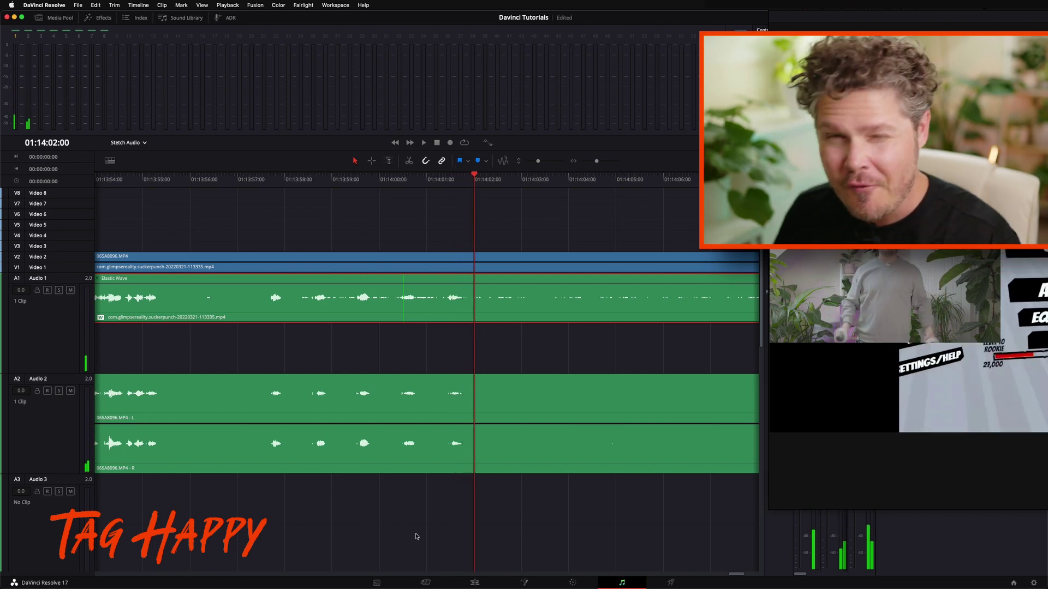
Return to the Edit page, zoom out, and move the playhead to around 01:01:27.
click(474, 583)
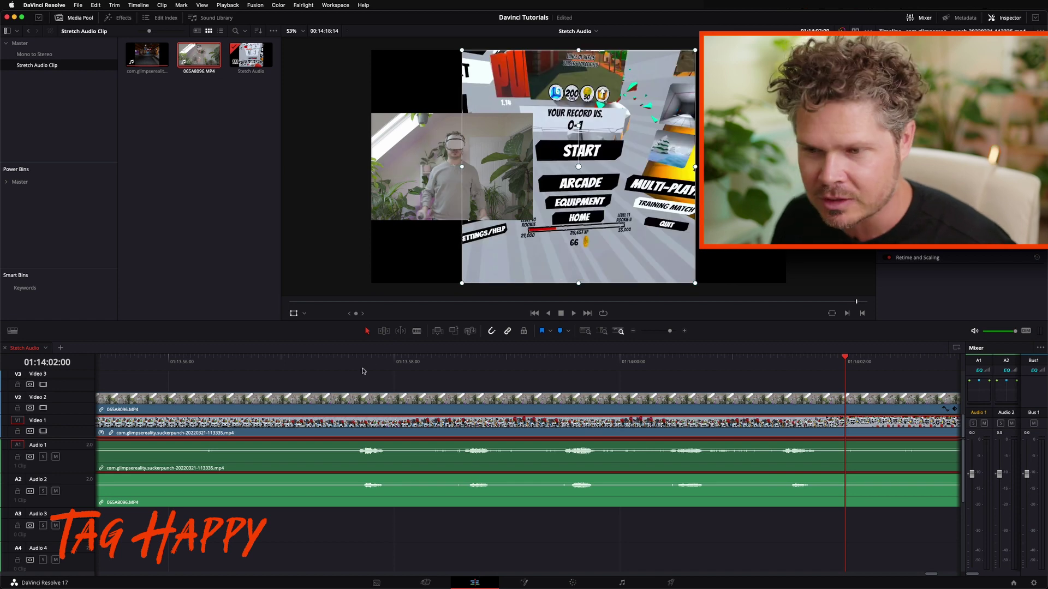
scroll(327, 390, left, 5)
scroll(327, 390, up, 2)
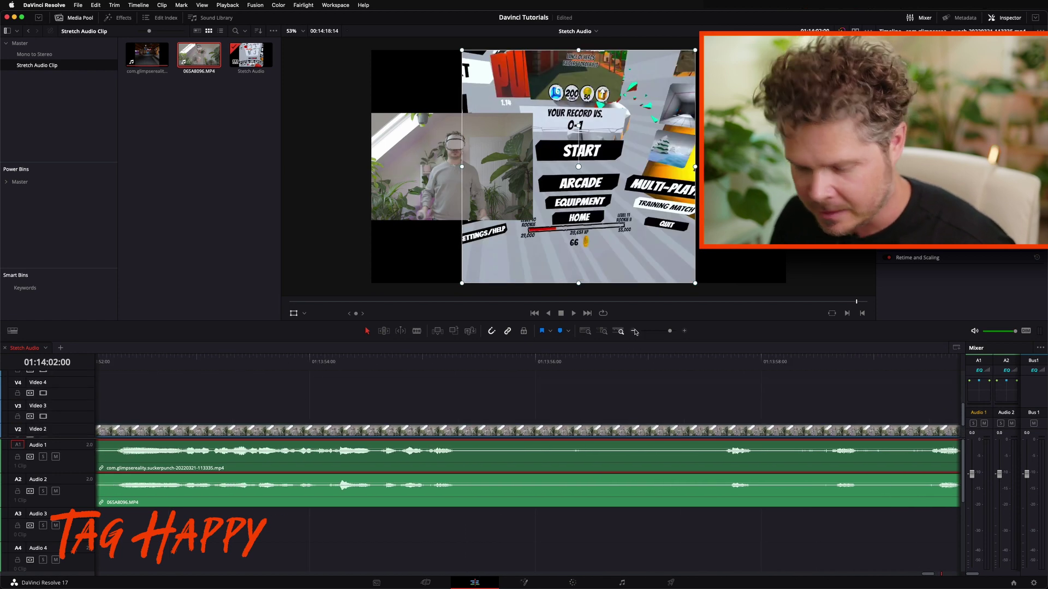
click(633, 331)
drag(154, 363, 174, 358)
key(super+equal)
key(super+equal)
key(super+equal)
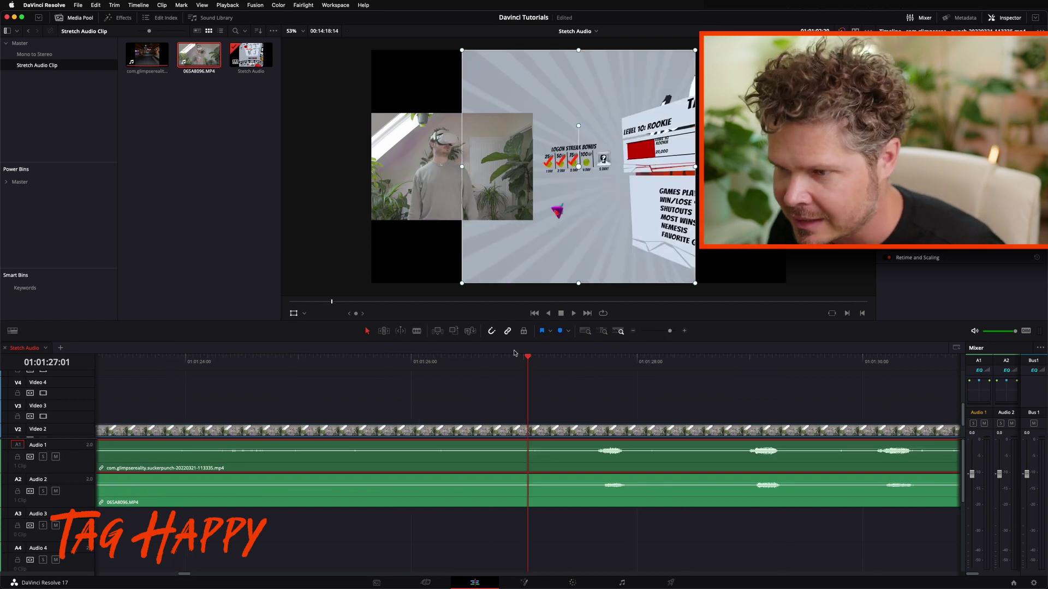
Play the stacked camera and gameplay clips from about 01:01:26 to 01:01:33 to check sync.
click(631, 331)
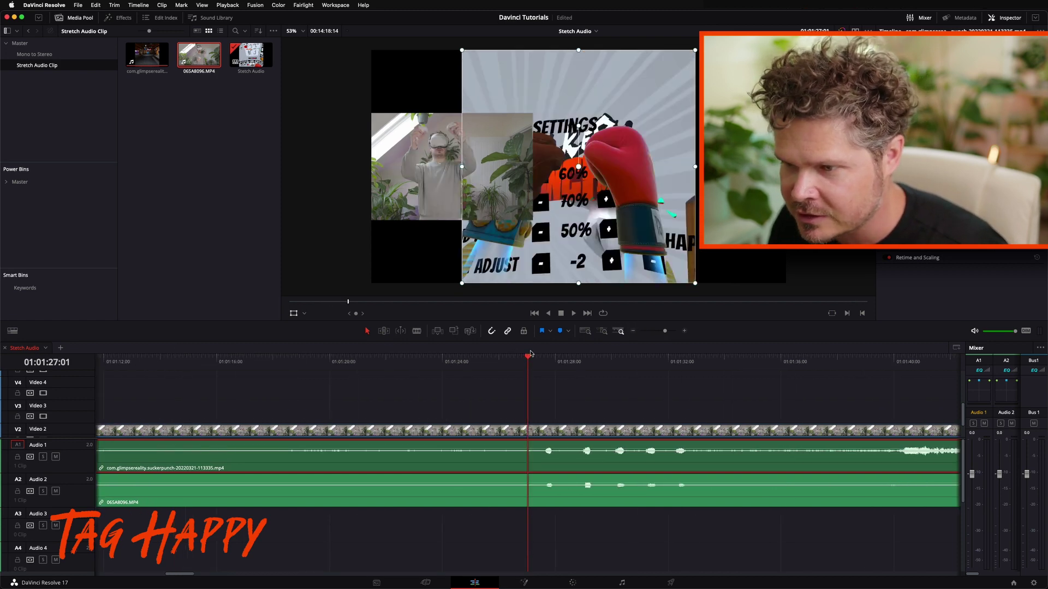
drag(530, 353, 518, 361)
key(space)
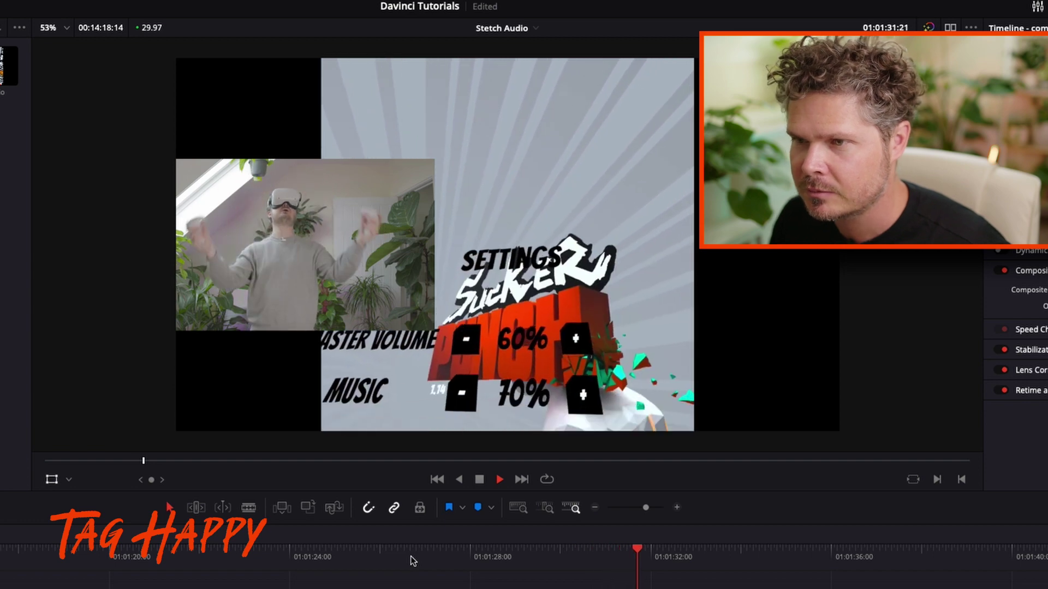
key(space)
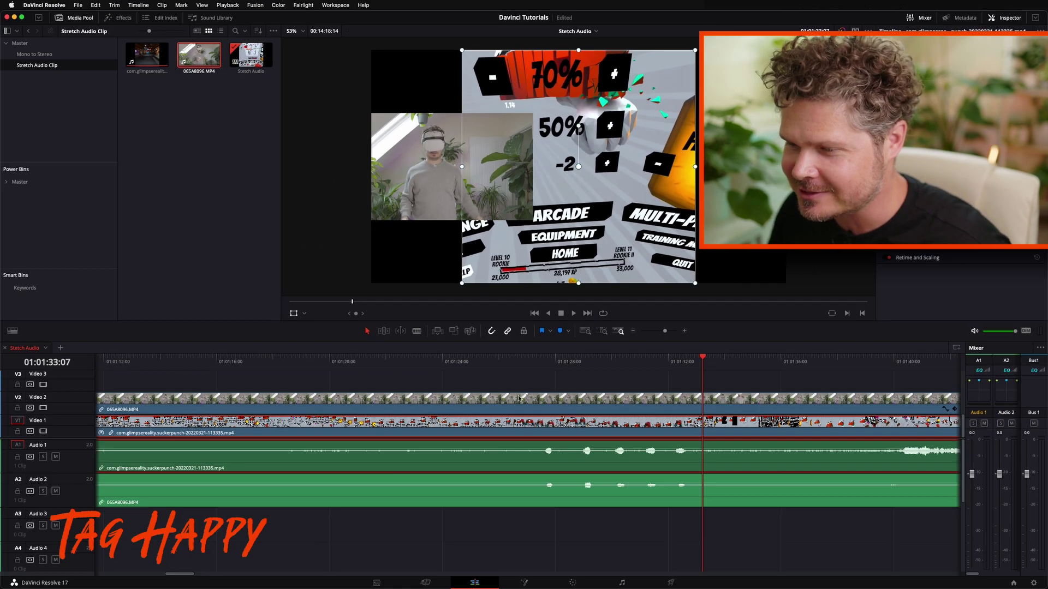
click(405, 588)
Unlink the gameplay clip from its audio by unchecking Link Clips.
click(406, 588)
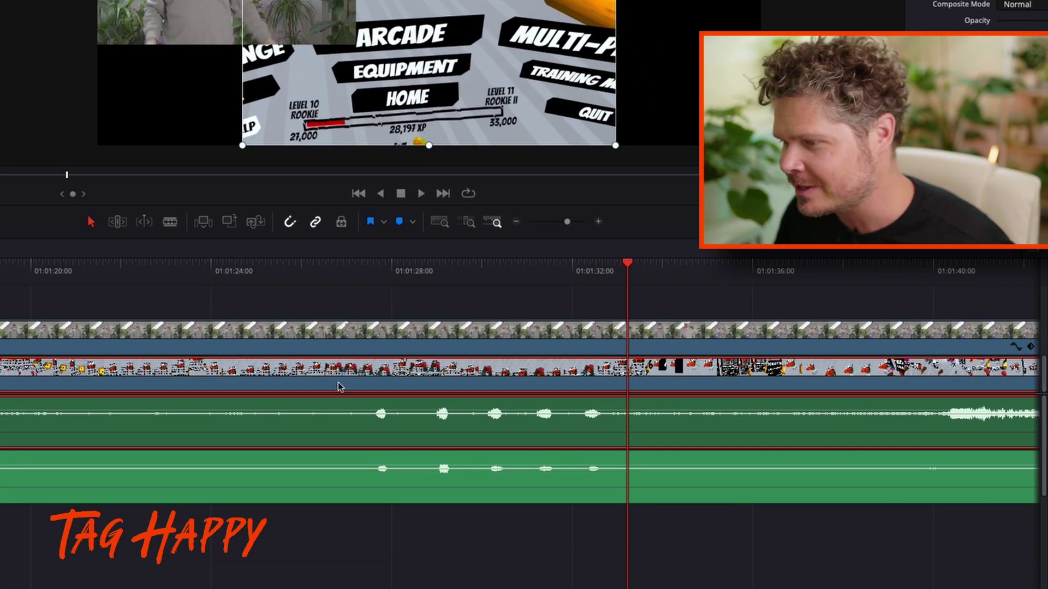
right_click(283, 369)
key(Escape)
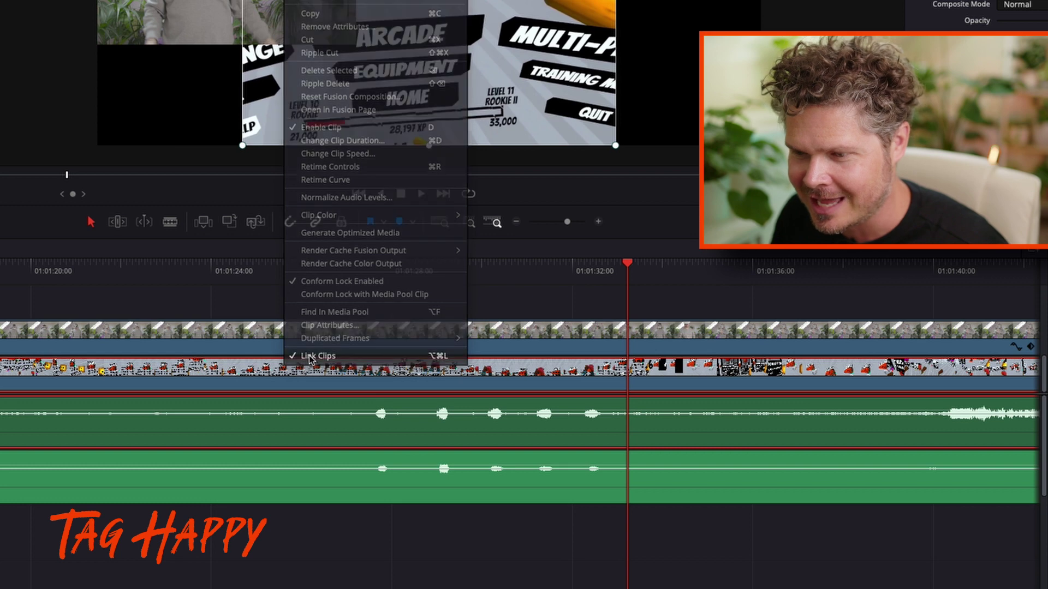
click(280, 304)
Find the punch near 01:01:27 and add Marker 1 on the gameplay clip at 00:00:43:16.
drag(354, 270, 328, 280)
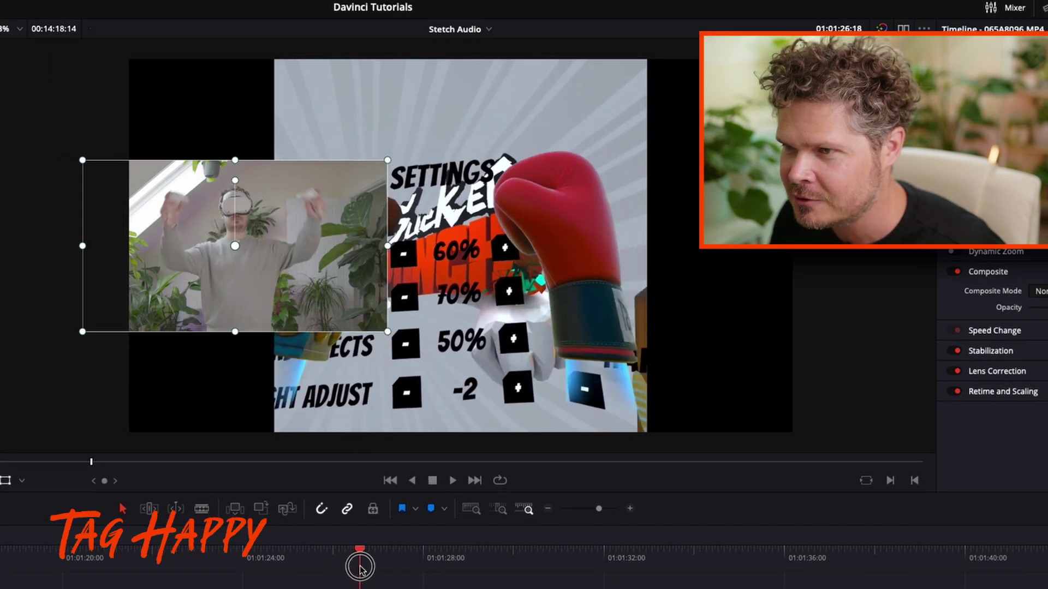
drag(360, 569, 396, 566)
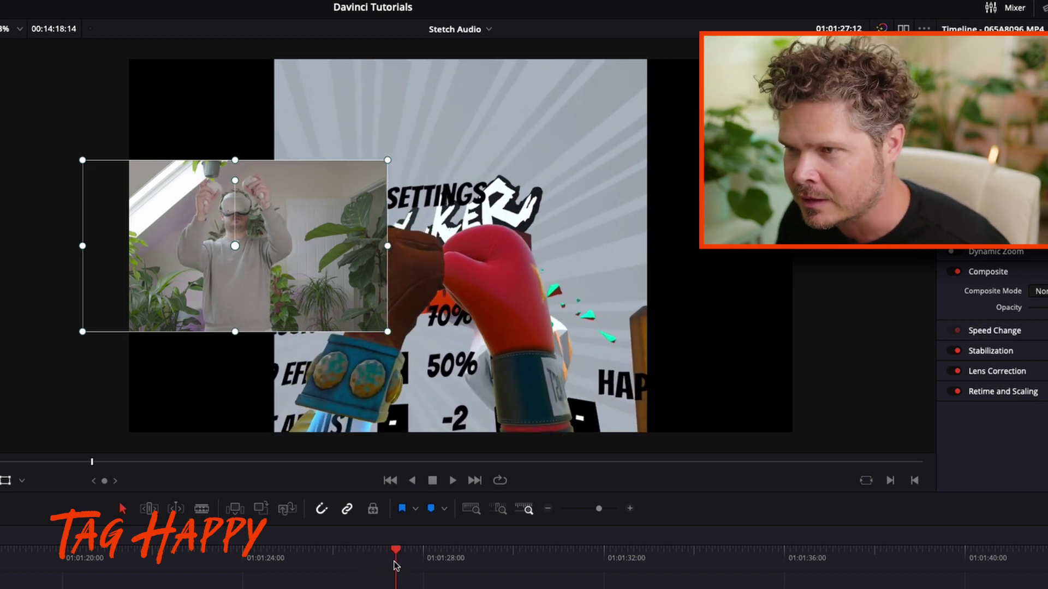
key(Right)
key(Right)
key(Right)
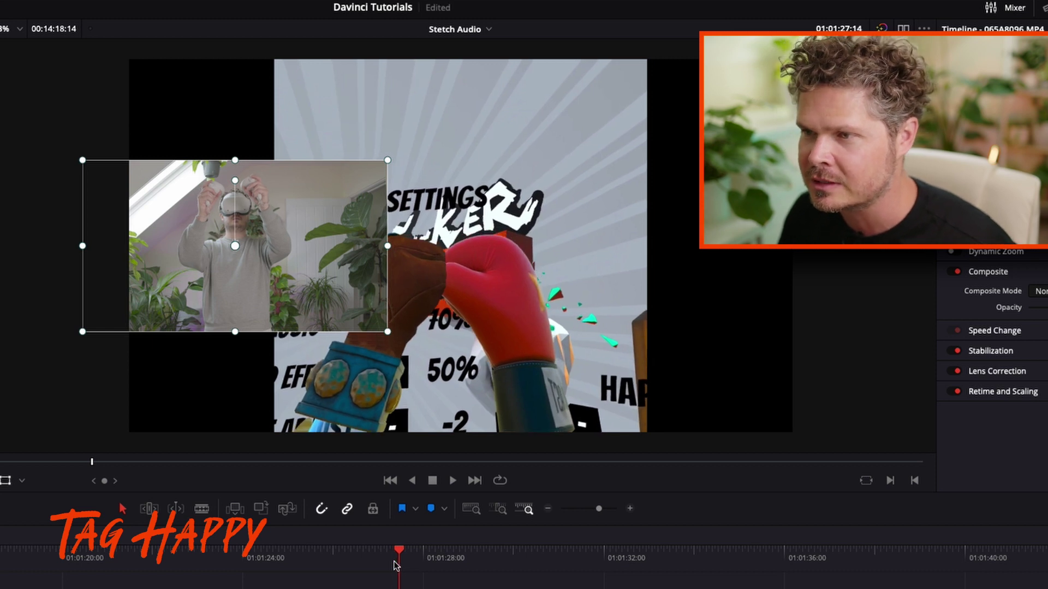
key(Left)
key(Left)
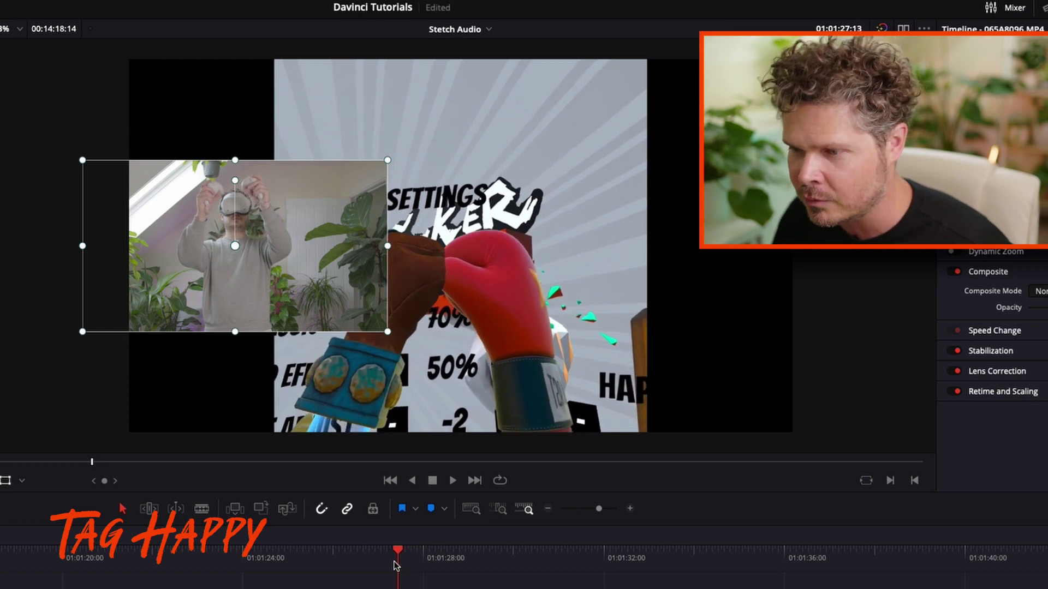
click(545, 136)
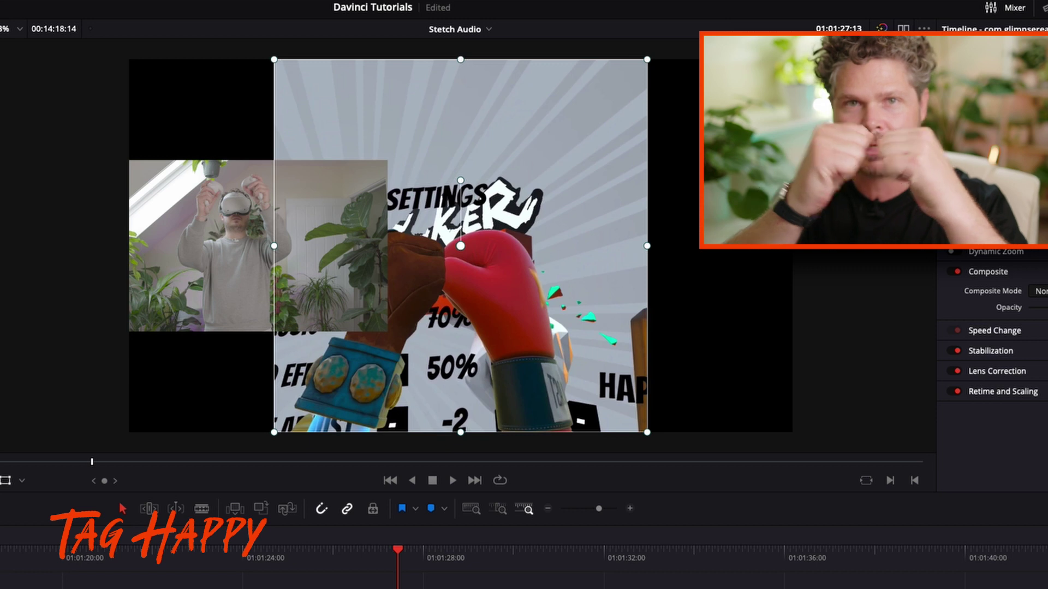
key(m)
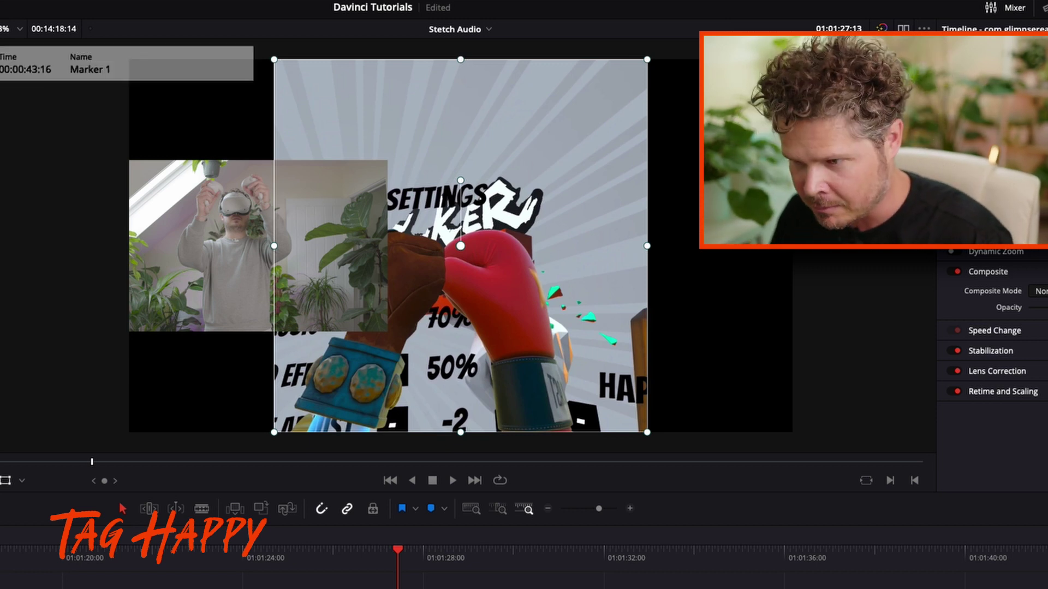
Step frame by frame around the punch to find the matching moment in the camera clip.
drag(412, 552, 414, 553)
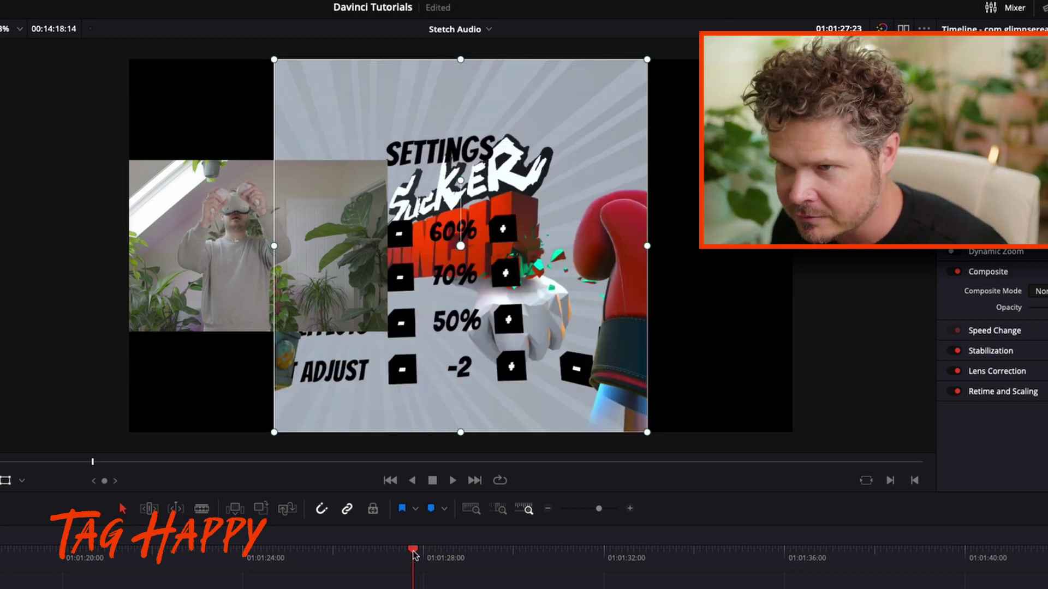
key(Left)
key(Left)
key(Left)
key(Left)
key(Left)
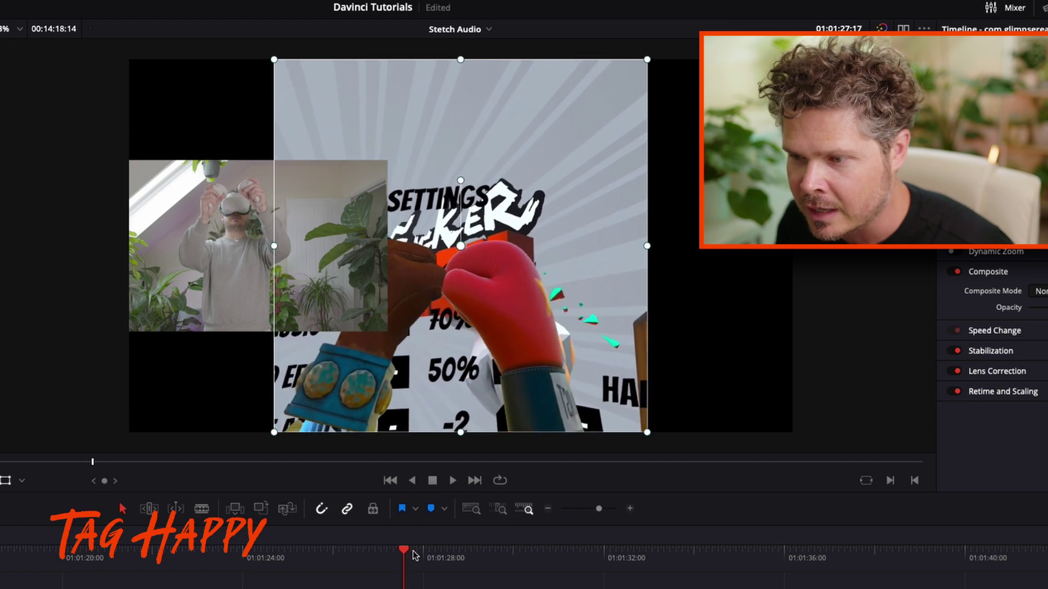
click(235, 246)
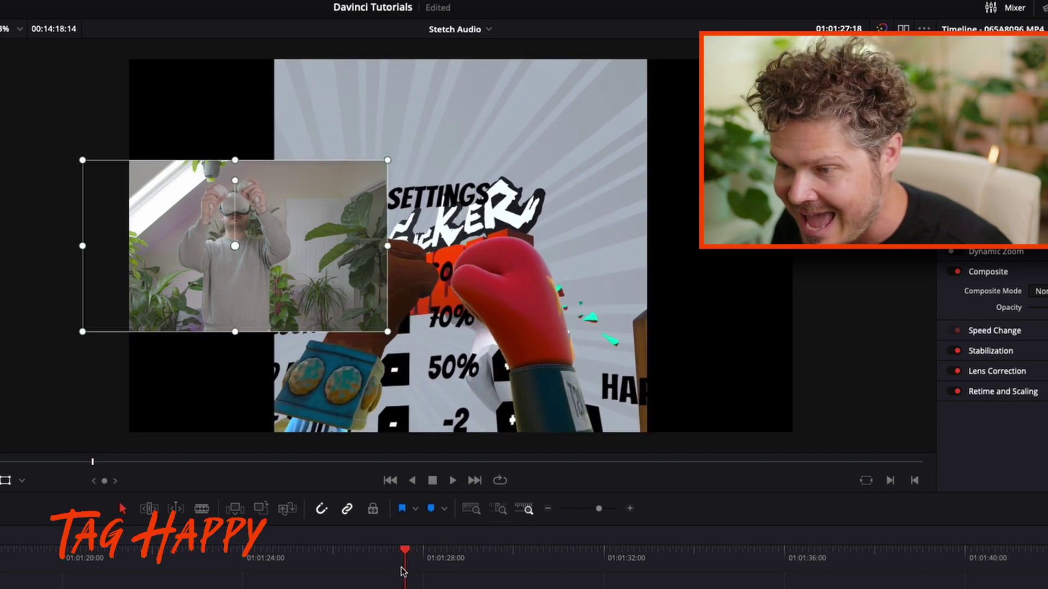
key(Right)
key(Right)
key(Right)
key(Right)
key(Right)
key(Right)
key(Right)
key(Right)
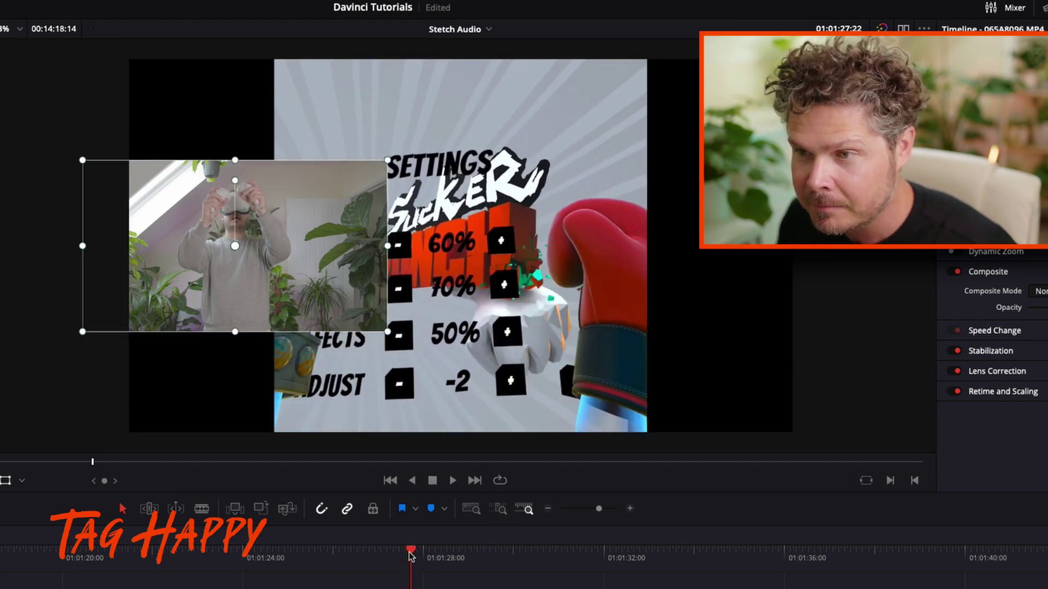
key(Left)
key(Left)
key(Left)
key(Left)
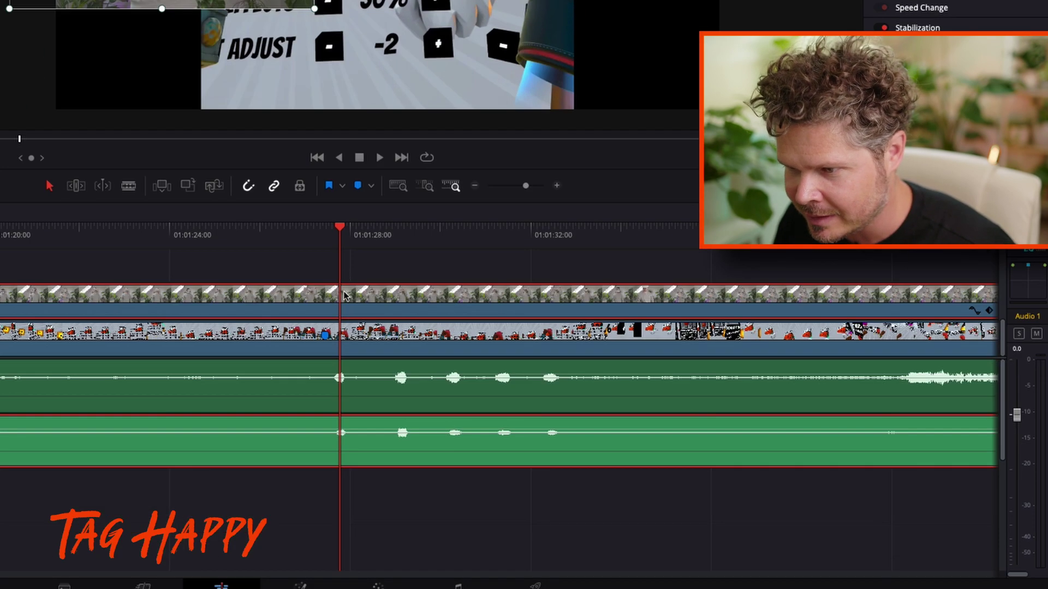
Shift the gameplay clip 10 frames later to align Marker 1, then replay from about 01:01:22.
drag(361, 334, 375, 334)
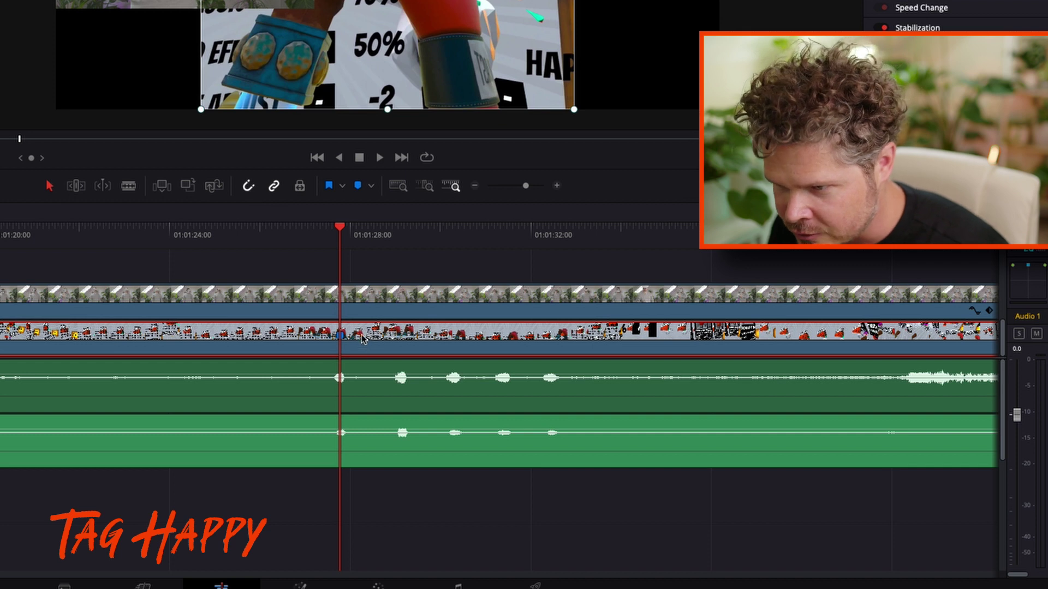
click(338, 228)
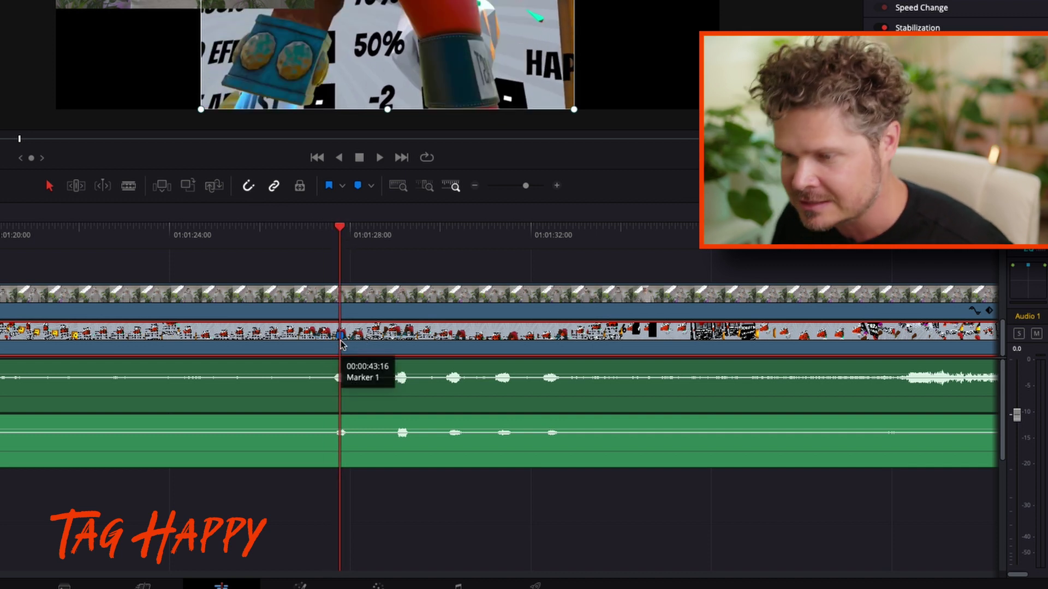
drag(316, 240, 94, 219)
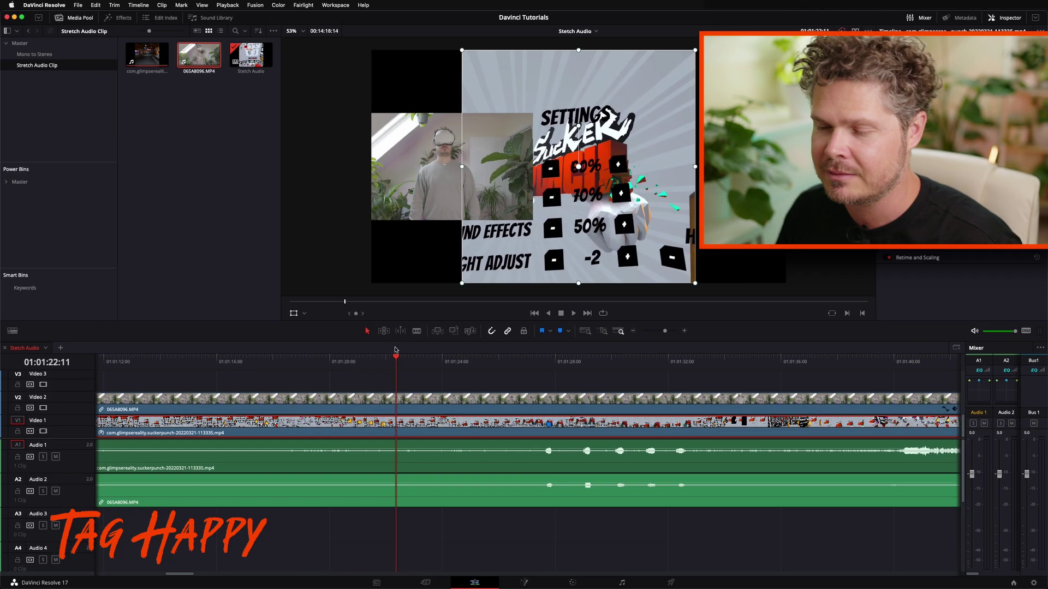
key(space)
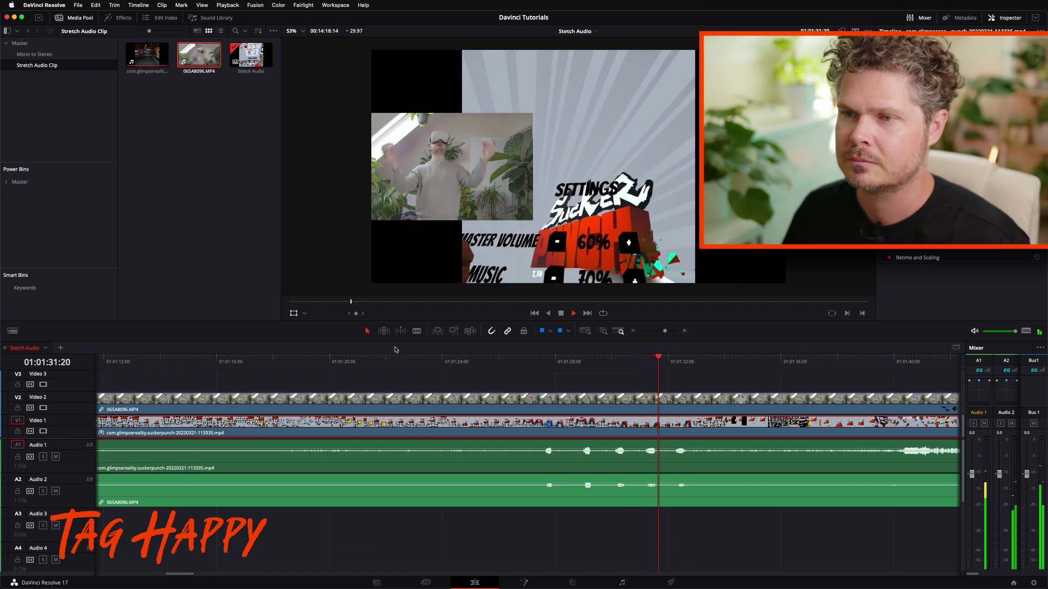
Review the end of the synced clips up to 01:14:02, then scrub back to about 01:13:49.
key(space)
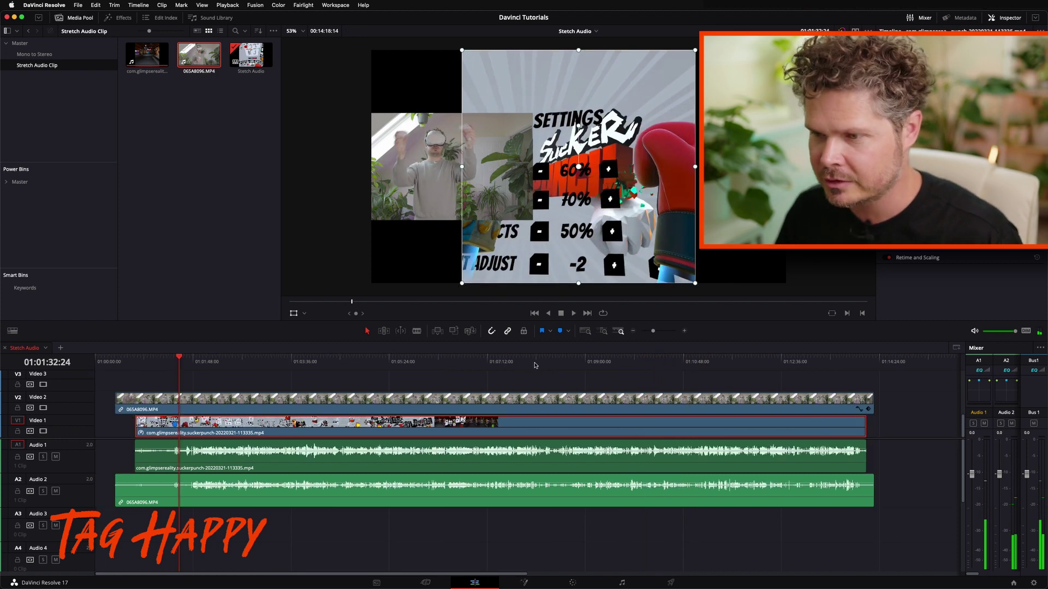
key(shift+z)
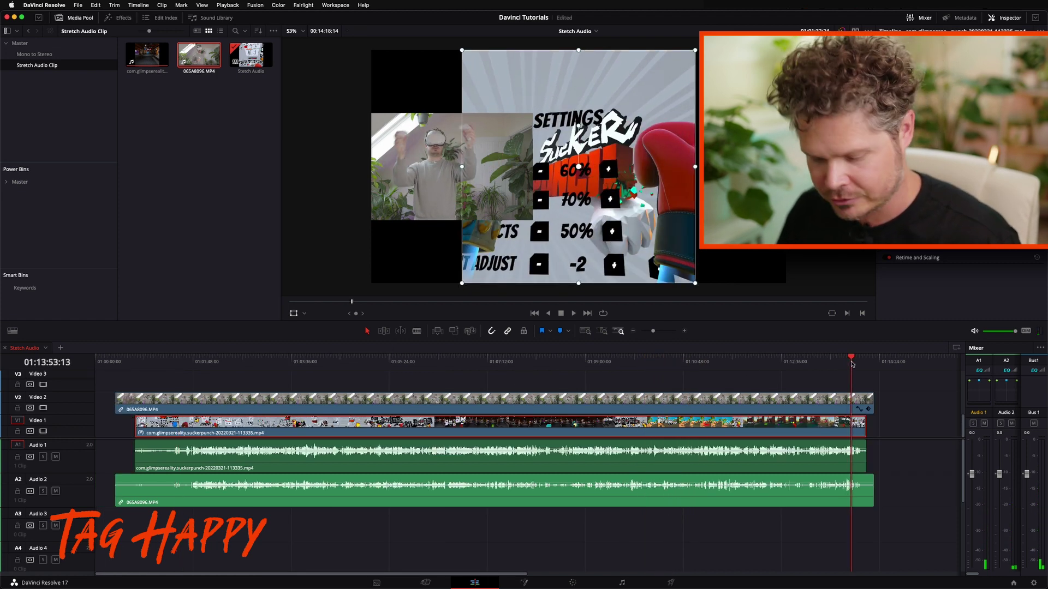
key(shift+z)
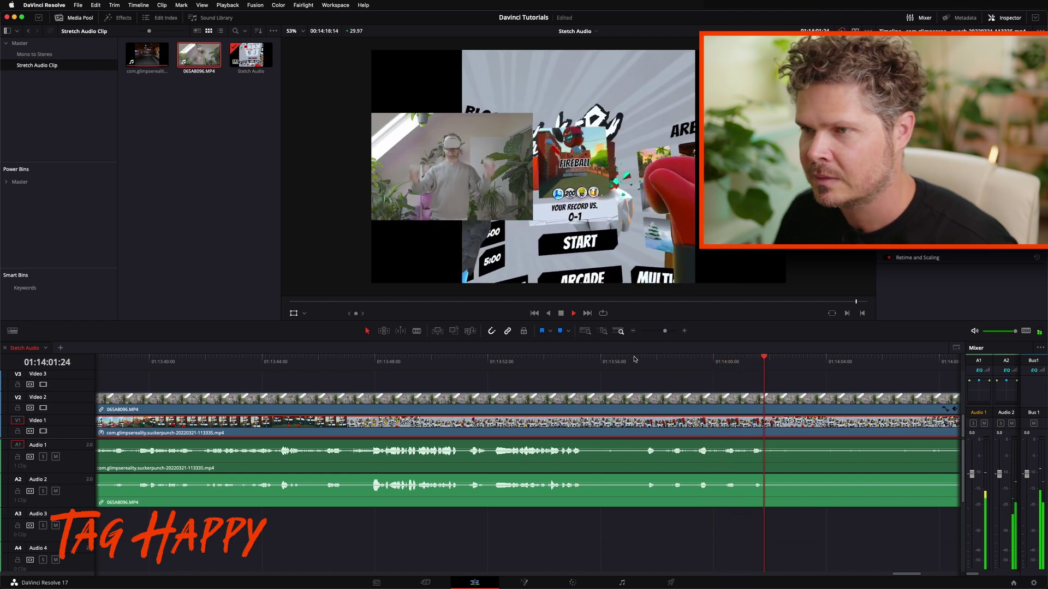
key(space)
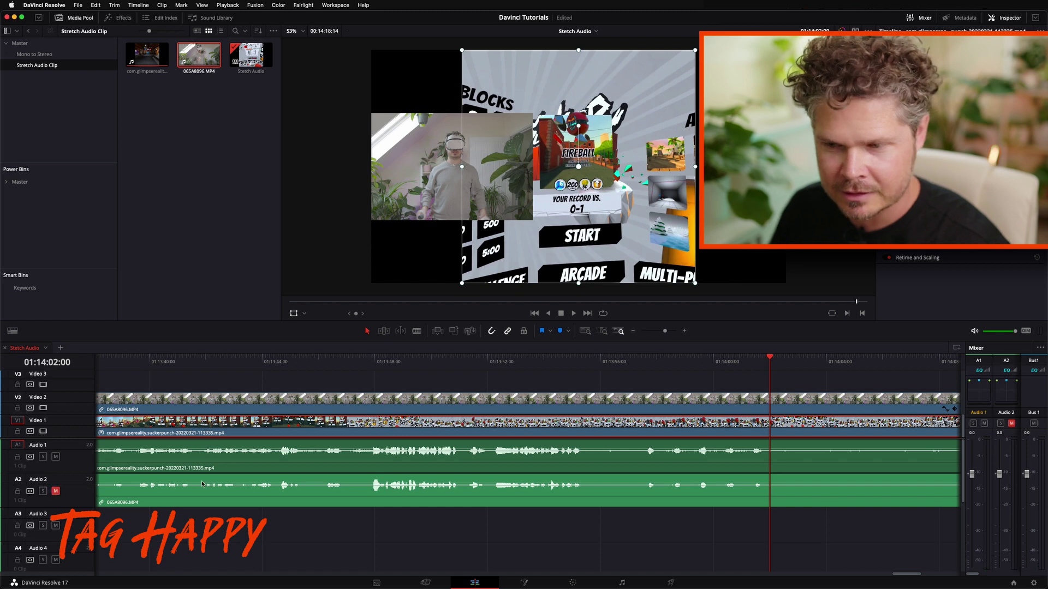
drag(524, 361, 368, 361)
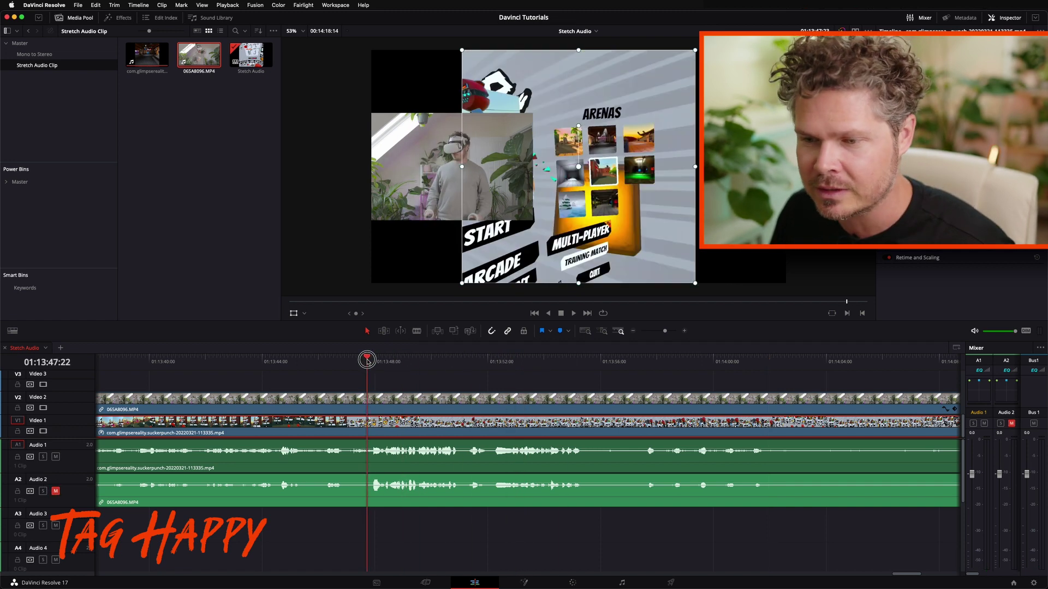